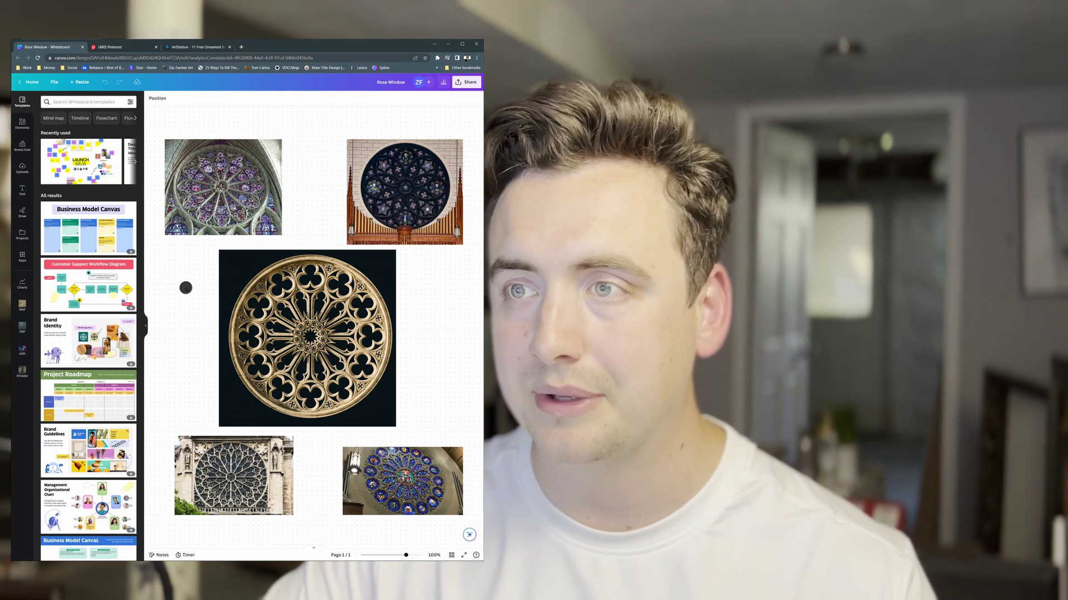
Step: Open the ArtStation page "11 Free Ornament Brush & Alpha & 3dModel" and look through its preview images
{"action": "key", "text": "ctrl+3"}
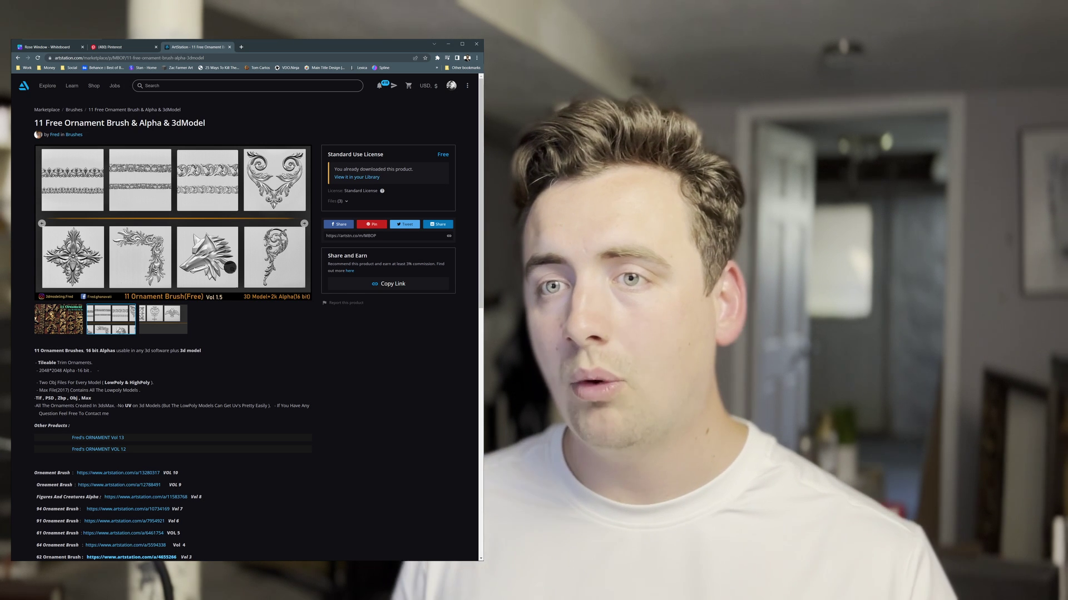
{"action": "left_click", "coordinate": [42, 224]}
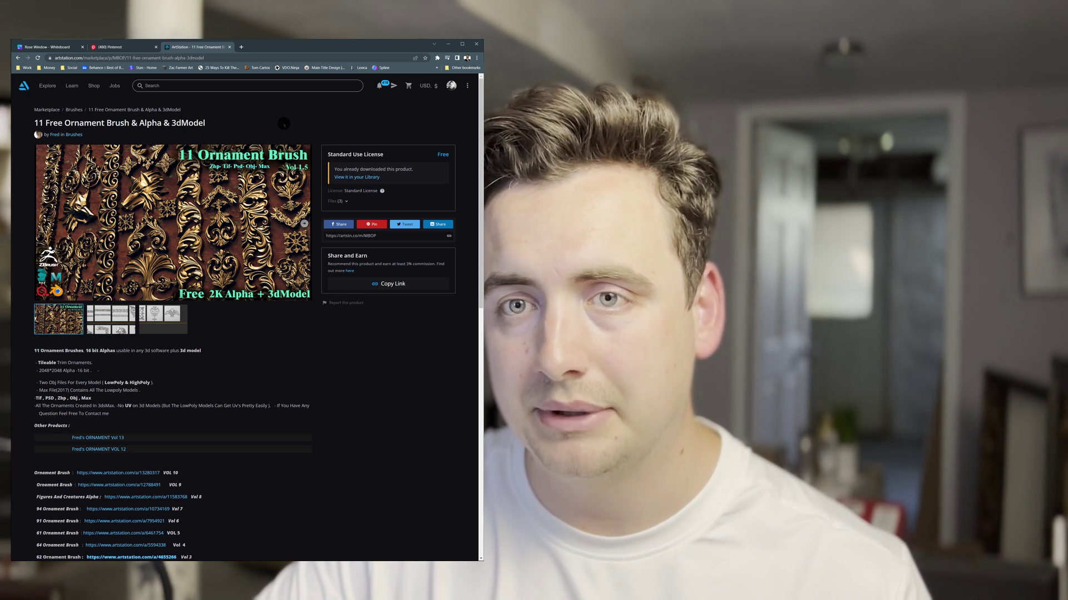
{"action": "left_click", "coordinate": [114, 315]}
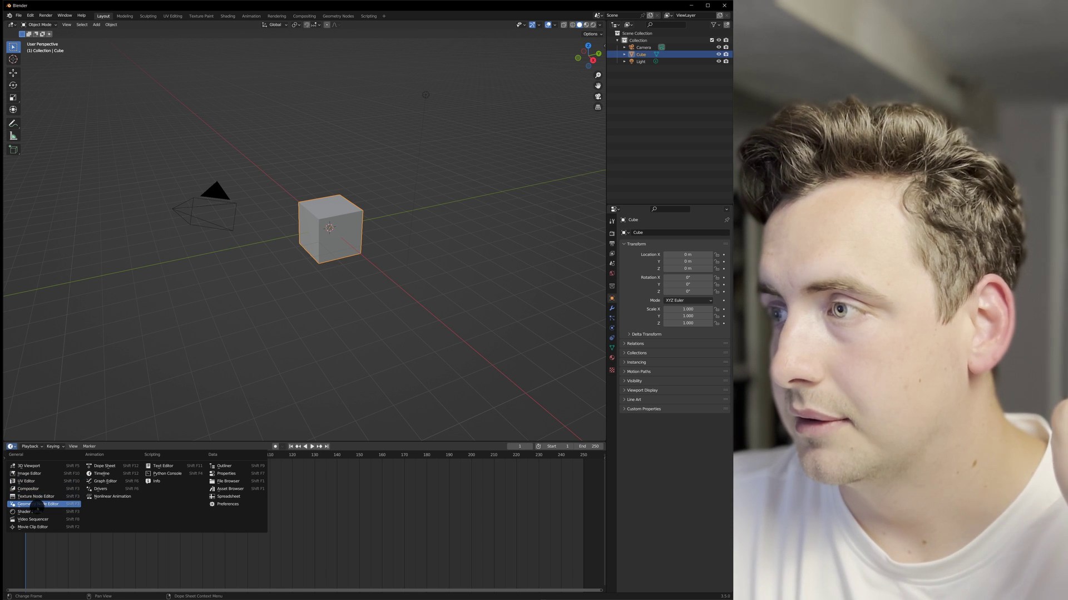
Step: Switch to Blender, turn the timeline area into a Geometry Node Editor and add a Geometry Nodes modifier to the cube
{"action": "left_click", "coordinate": [37, 504]}
{"action": "left_click", "coordinate": [674, 232]}
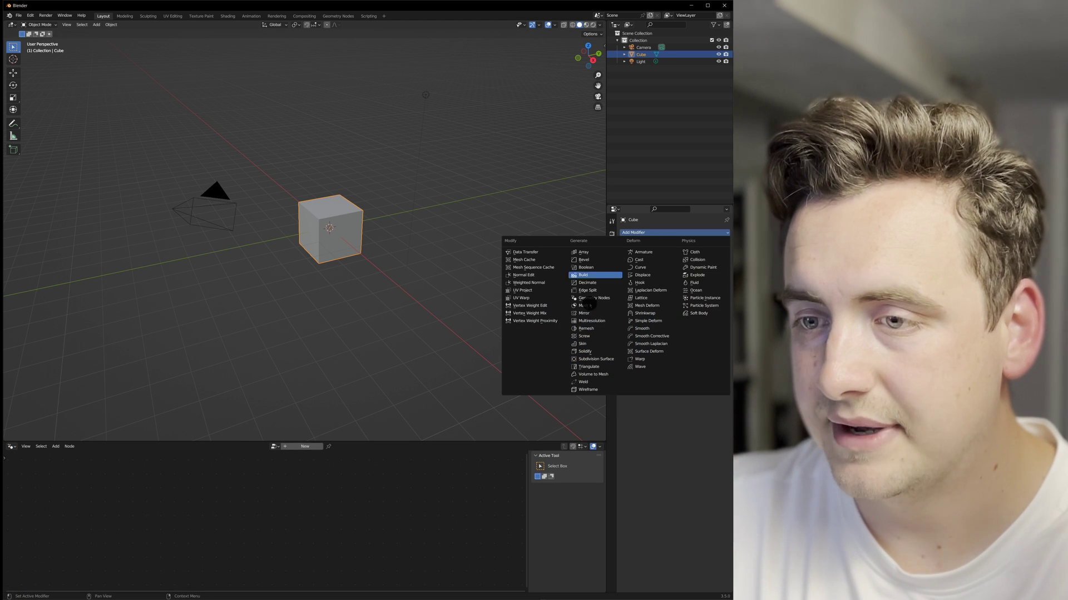
{"action": "left_click", "coordinate": [589, 298]}
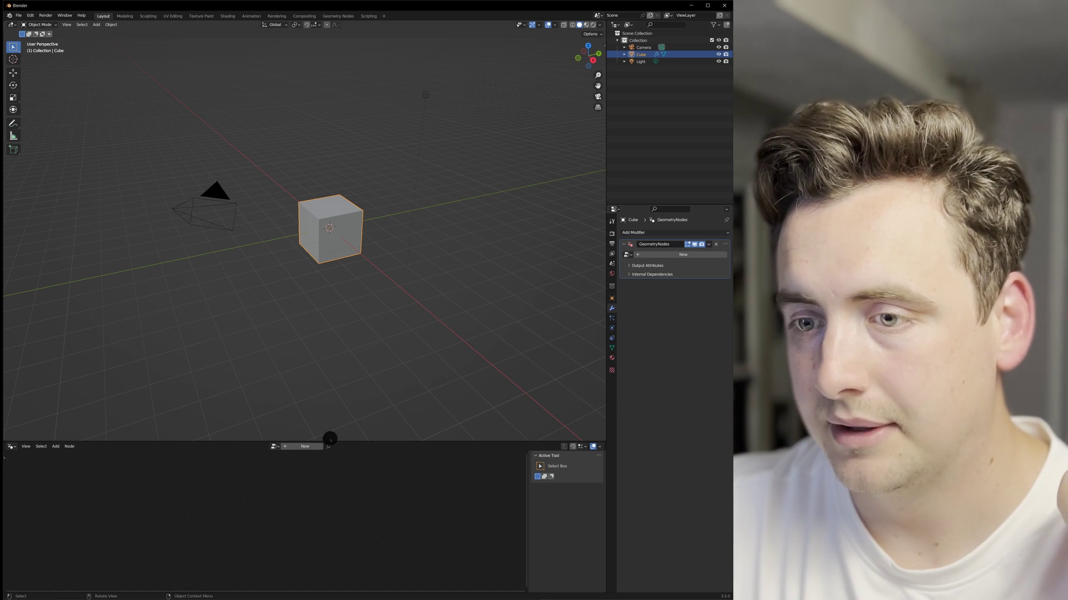
Step: Add a Mesh Circle node and place it on the link so that it feeds the Group Output
{"action": "key", "text": "shift+a"}
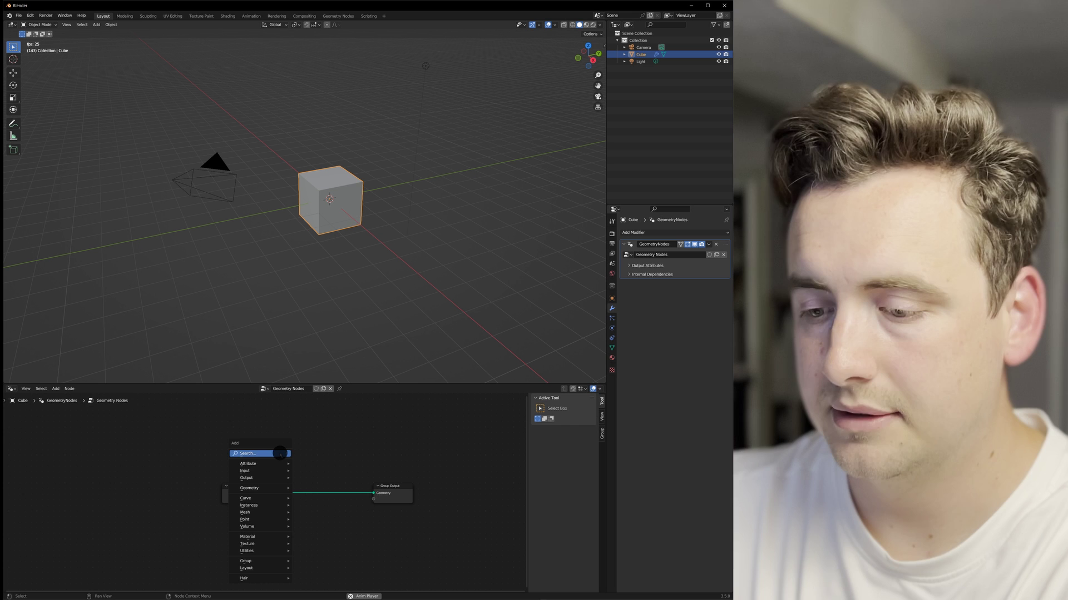
{"action": "type", "text": "ME"}
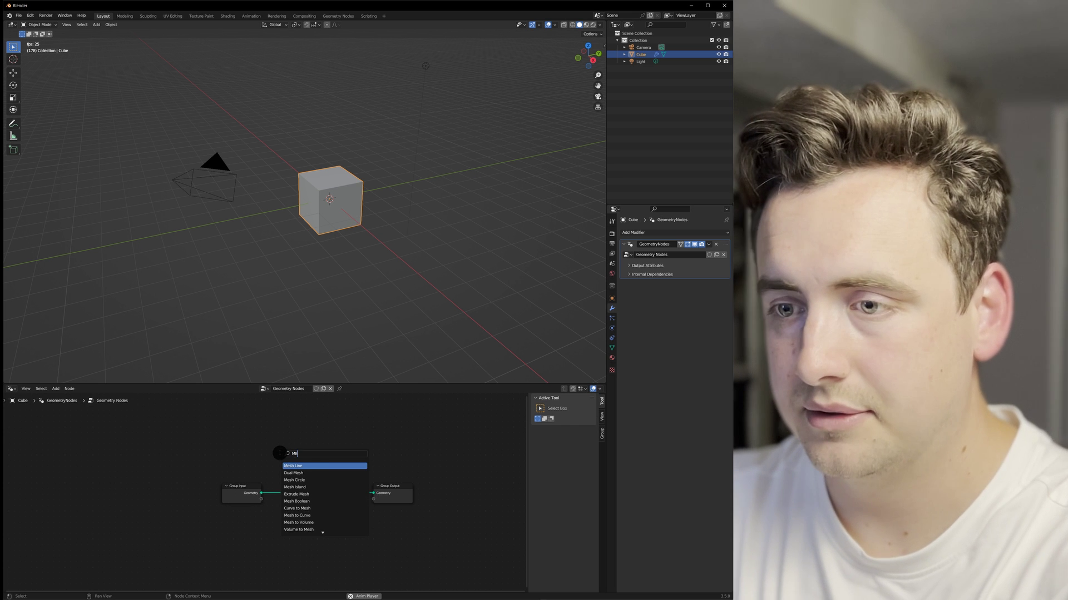
{"action": "type", "text": "SH "}
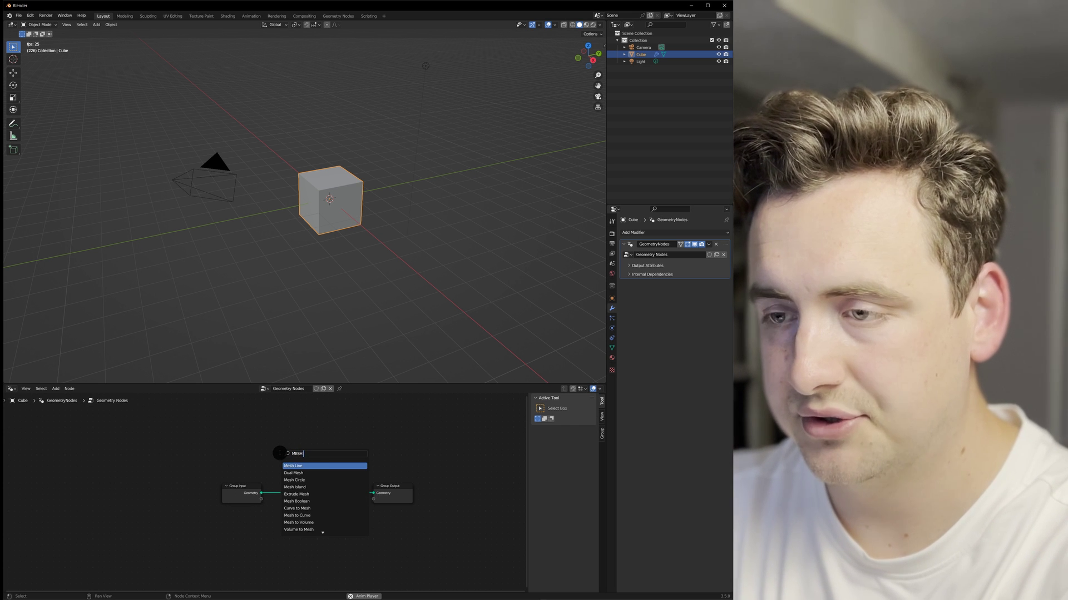
{"action": "type", "text": "VIR"}
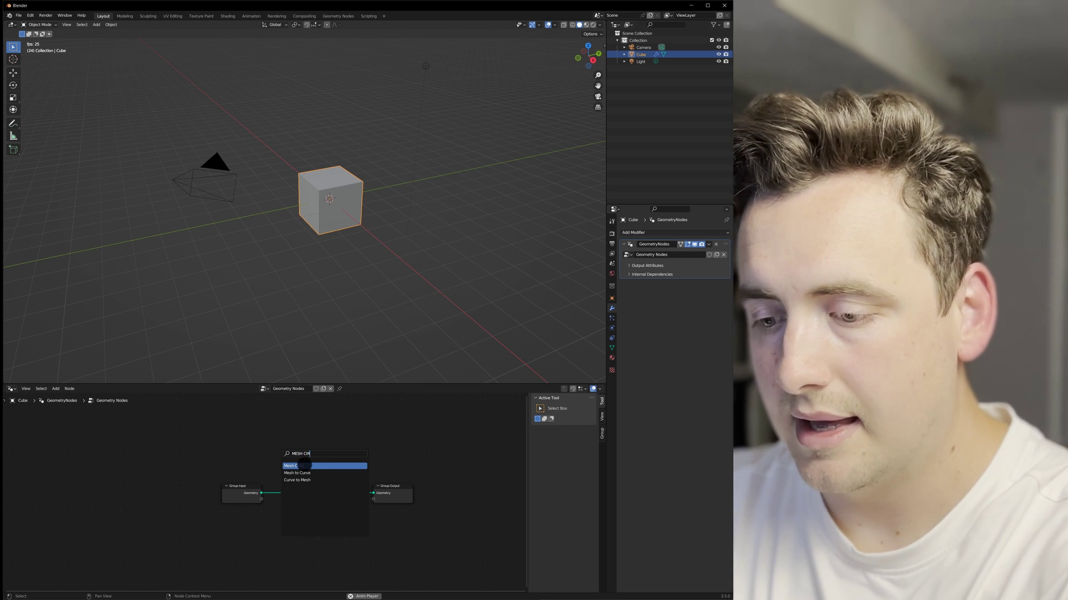
{"action": "left_click", "coordinate": [309, 467]}
{"action": "left_click", "coordinate": [313, 492]}
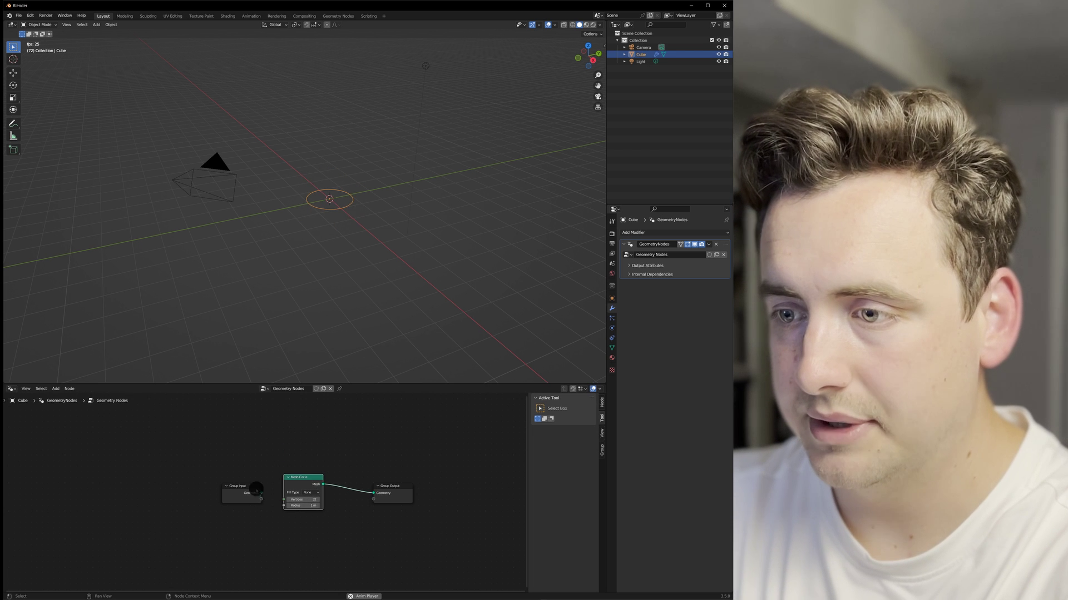
Step: Spread out the Group Input and Mesh Circle nodes to make room before the Group Output
{"action": "left_click_drag", "start_coordinate": [239, 486], "coordinate": [169, 473]}
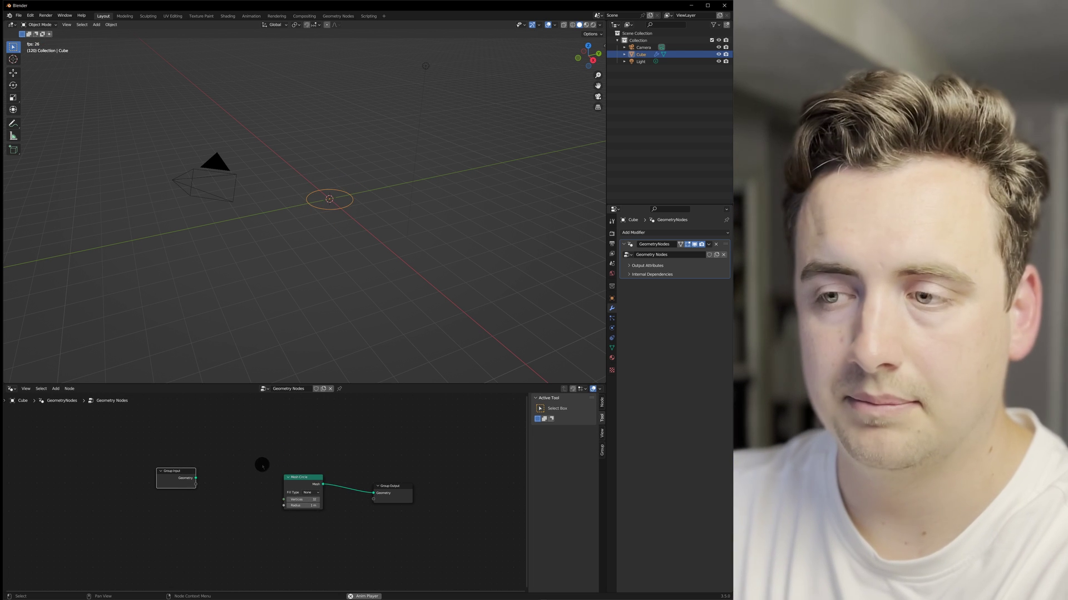
{"action": "left_click_drag", "start_coordinate": [296, 485], "coordinate": [262, 478]}
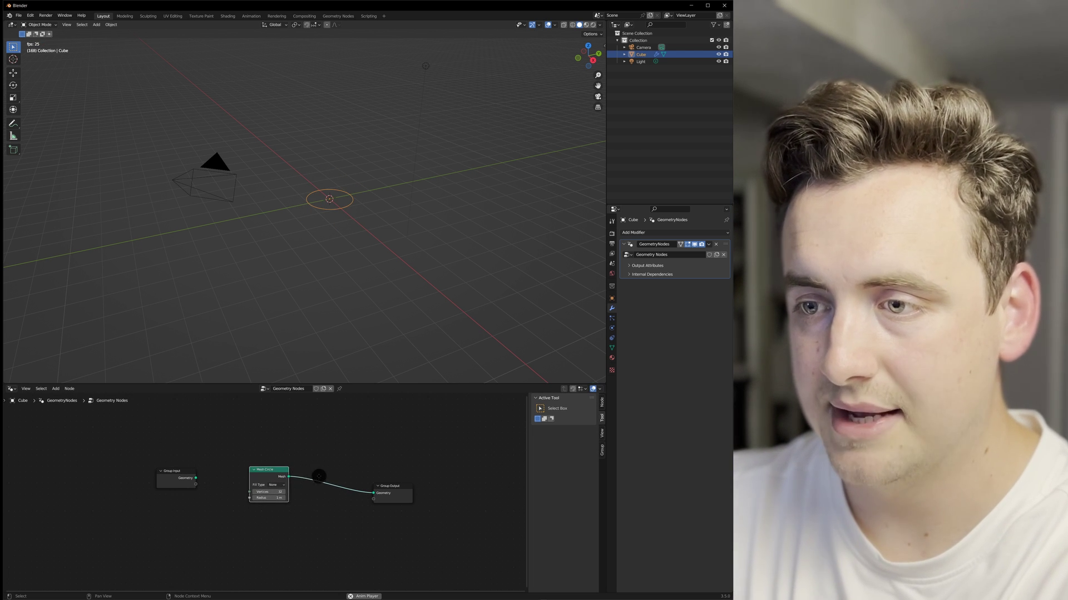
{"action": "scroll", "coordinate": [319, 476], "scroll_direction": "up", "scroll_amount": 1}
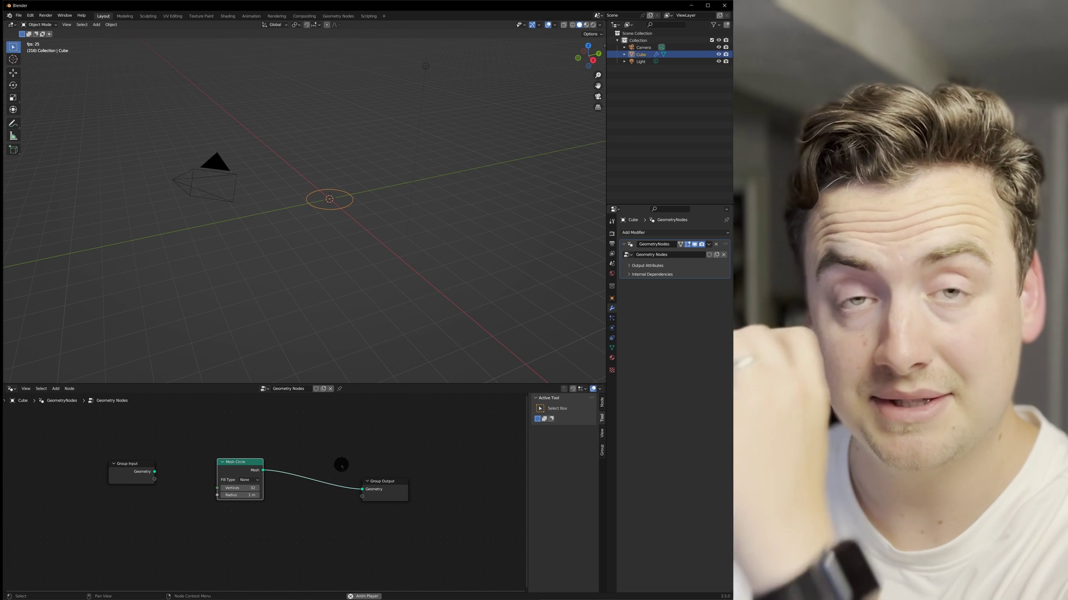
{"action": "middle_click_drag", "start_coordinate": [314, 299], "coordinate": [362, 295], "text": "shift"}
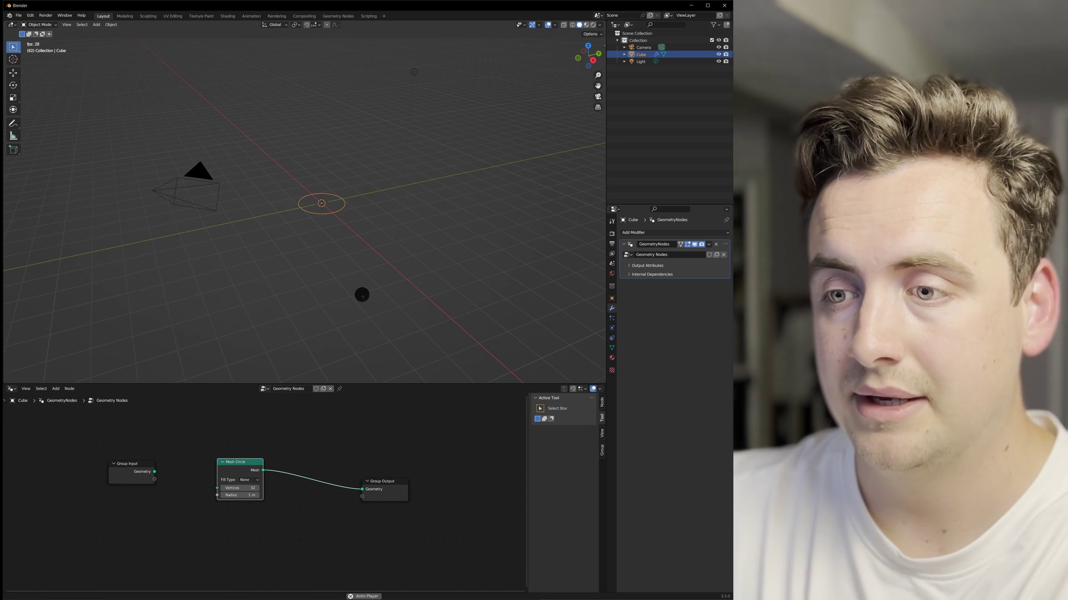
{"action": "scroll", "coordinate": [362, 295], "scroll_direction": "up", "scroll_amount": 1}
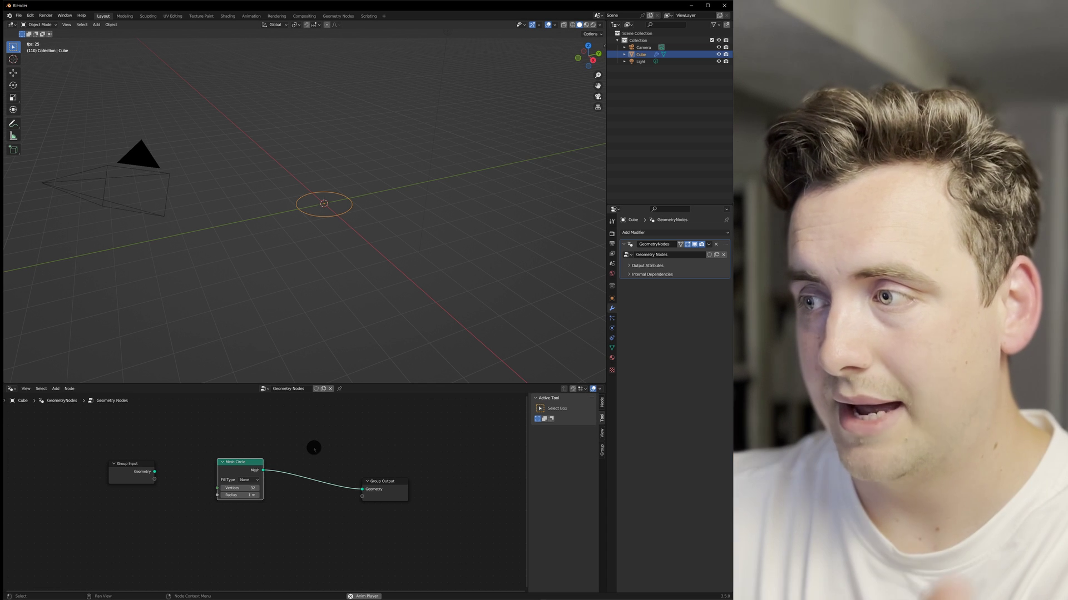
{"action": "left_click", "coordinate": [313, 447]}
{"action": "key", "text": "n"}
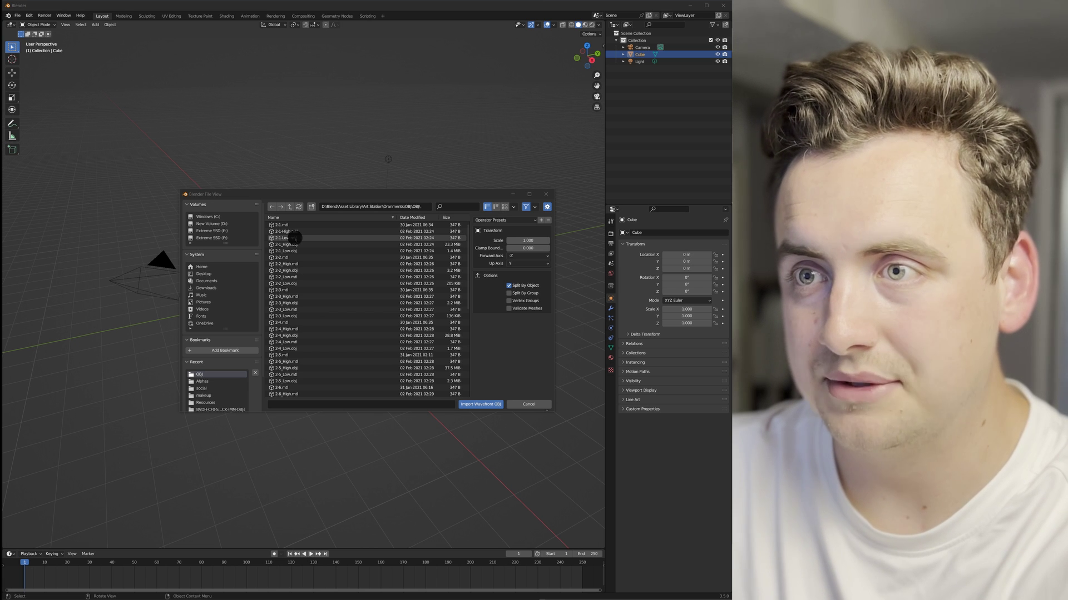
Step: Import the ornament meshes 2-1_Low.obj, 2-2_Low.obj, 2-3_Low.obj and 2-4_Low.obj as Wavefront OBJ files
{"action": "left_click", "coordinate": [294, 251]}
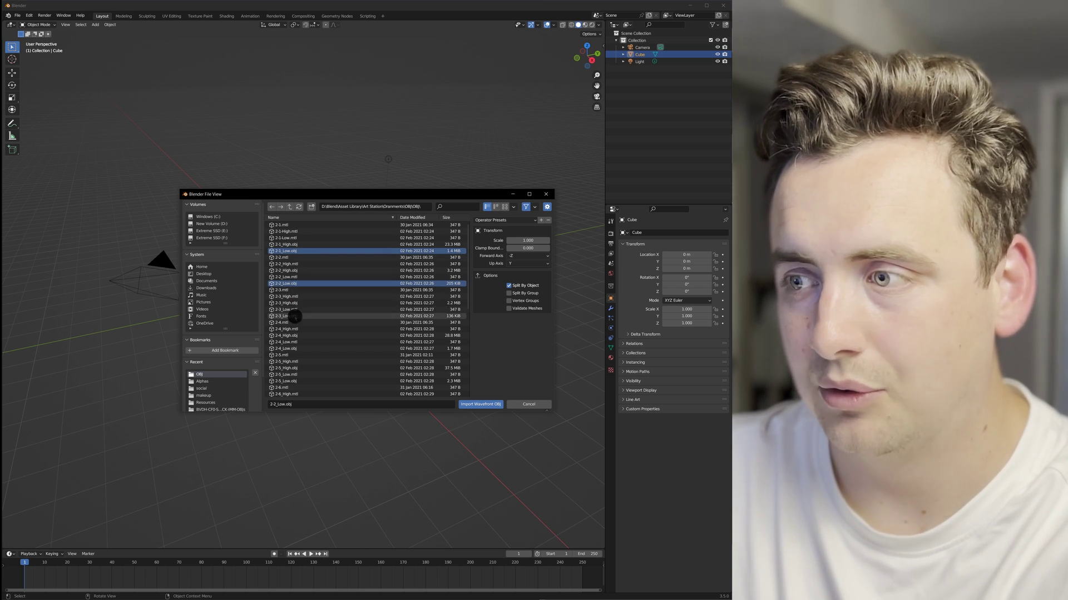
{"action": "left_click", "coordinate": [293, 315], "text": "shift"}
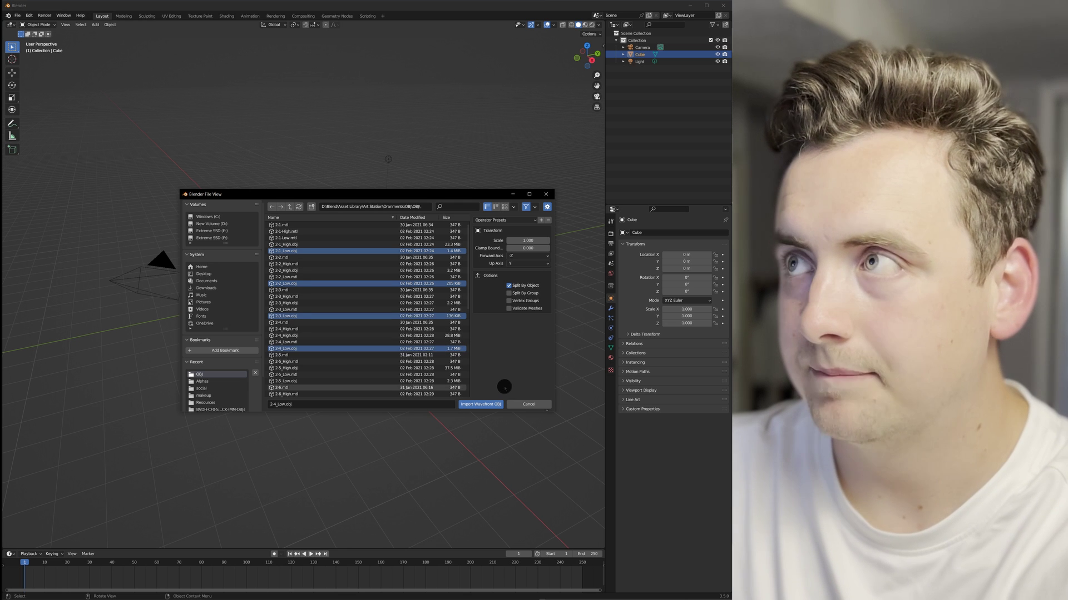
{"action": "left_click", "coordinate": [480, 402]}
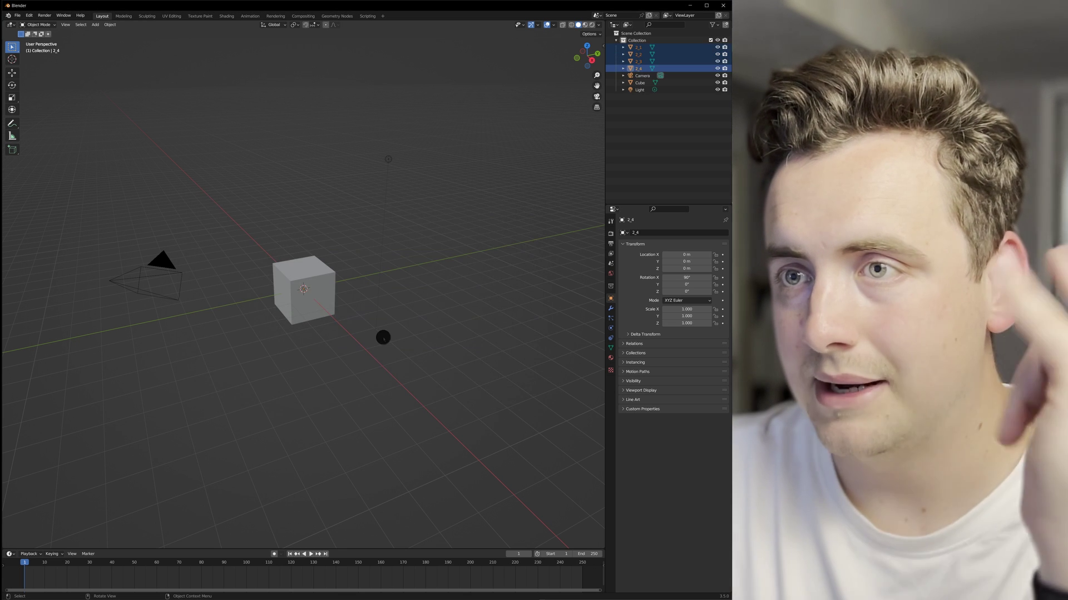
Step: Set Geometry to Origin for the four imported ornament objects
{"action": "right_click", "coordinate": [310, 231]}
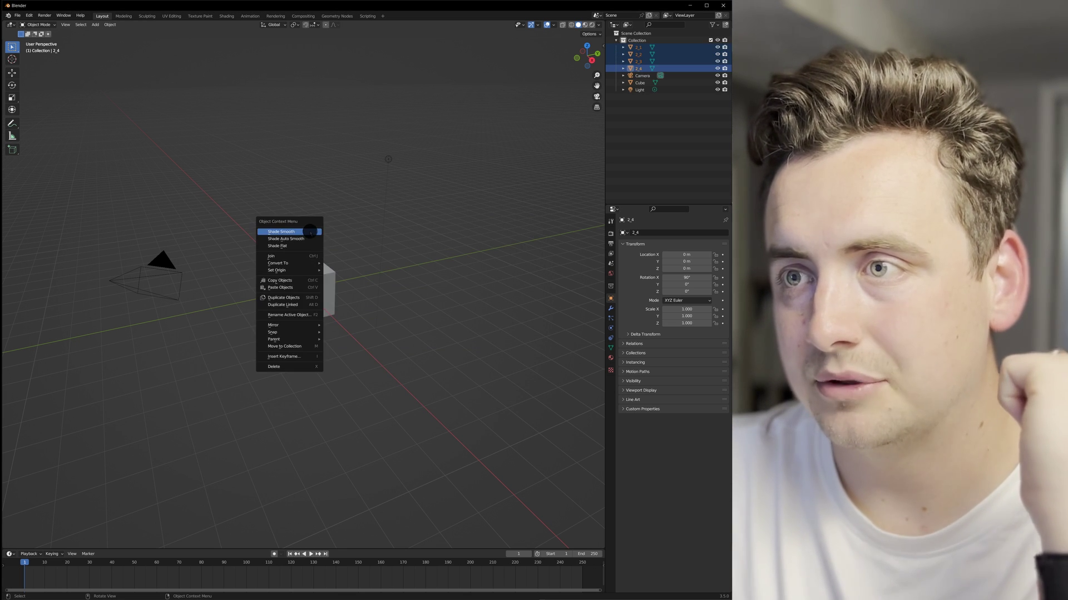
{"action": "mouse_move", "coordinate": [303, 270]}
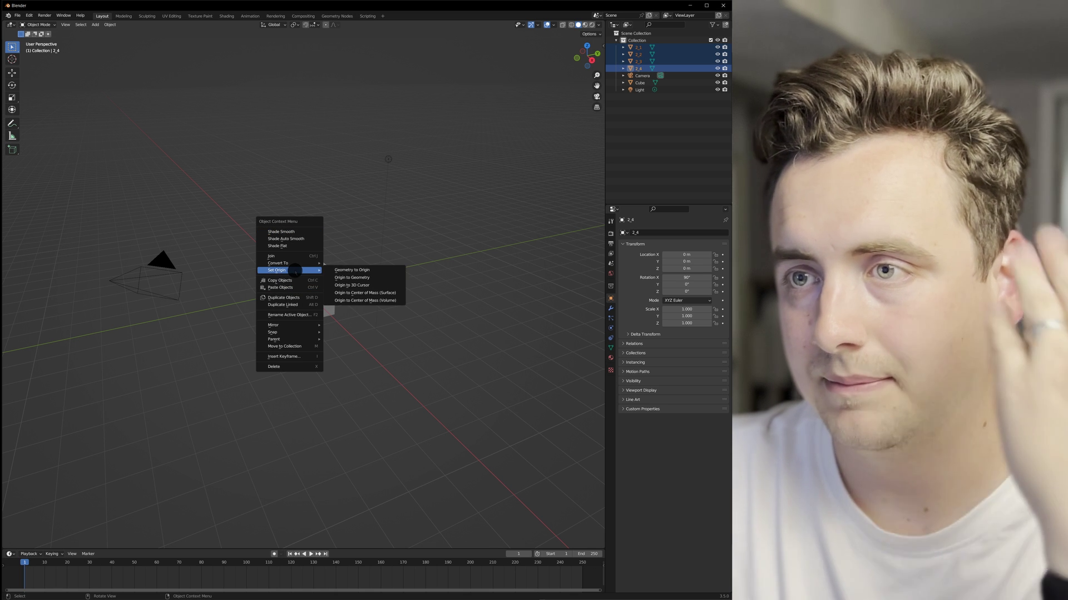
{"action": "left_click", "coordinate": [362, 270]}
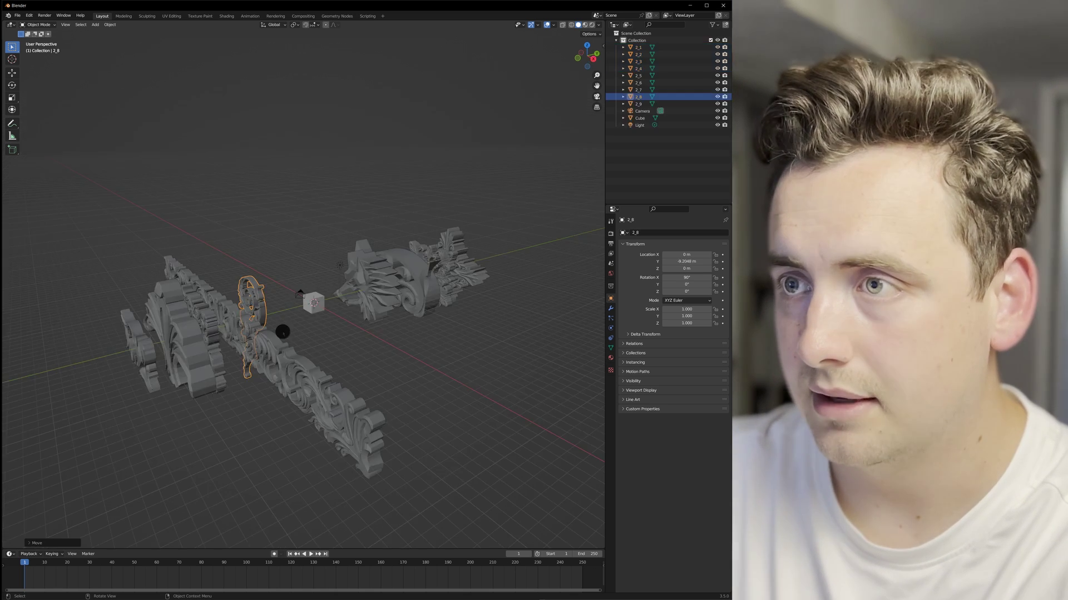
Step: Select all nine ornament objects and move them about 38.6 m along the negative X axis, away from the cube
{"action": "left_click_drag", "start_coordinate": [126, 270], "coordinate": [267, 374]}
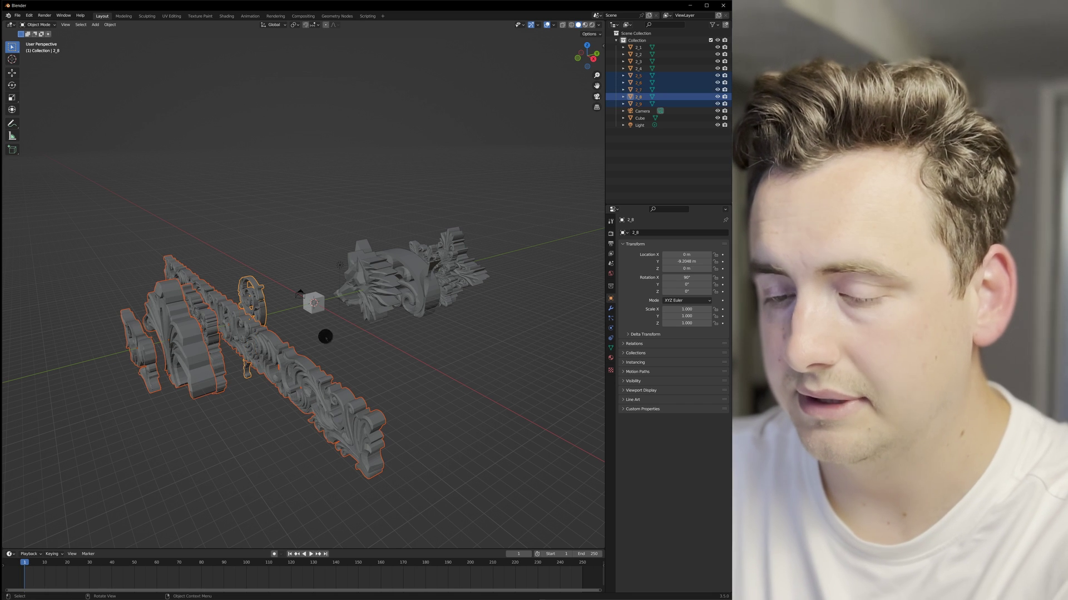
{"action": "left_click_drag", "start_coordinate": [387, 213], "coordinate": [488, 306], "text": "shift"}
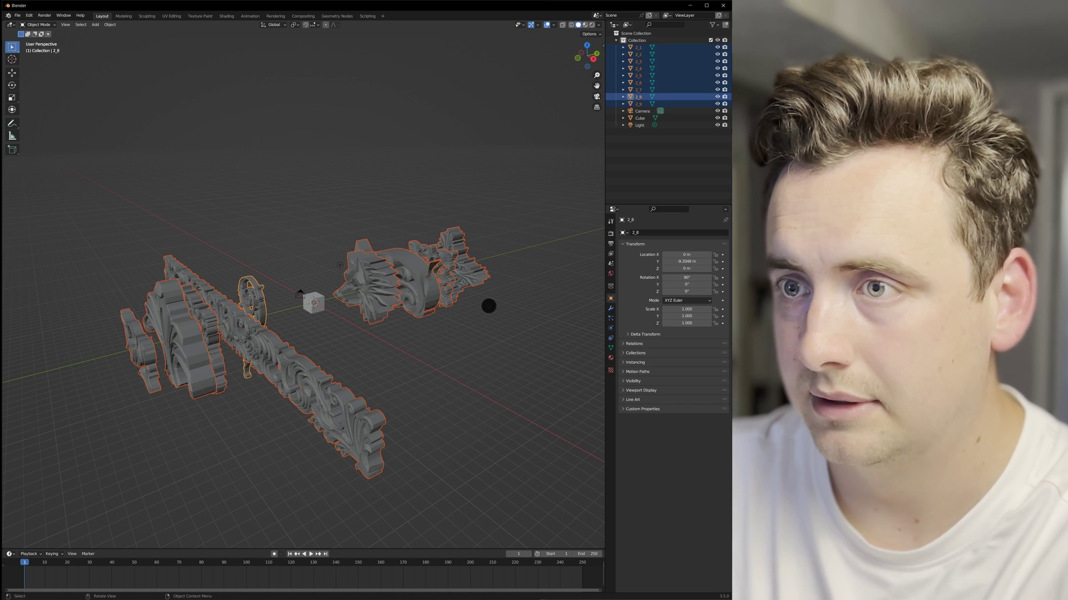
{"action": "key", "text": "g"}
{"action": "key", "text": "x"}
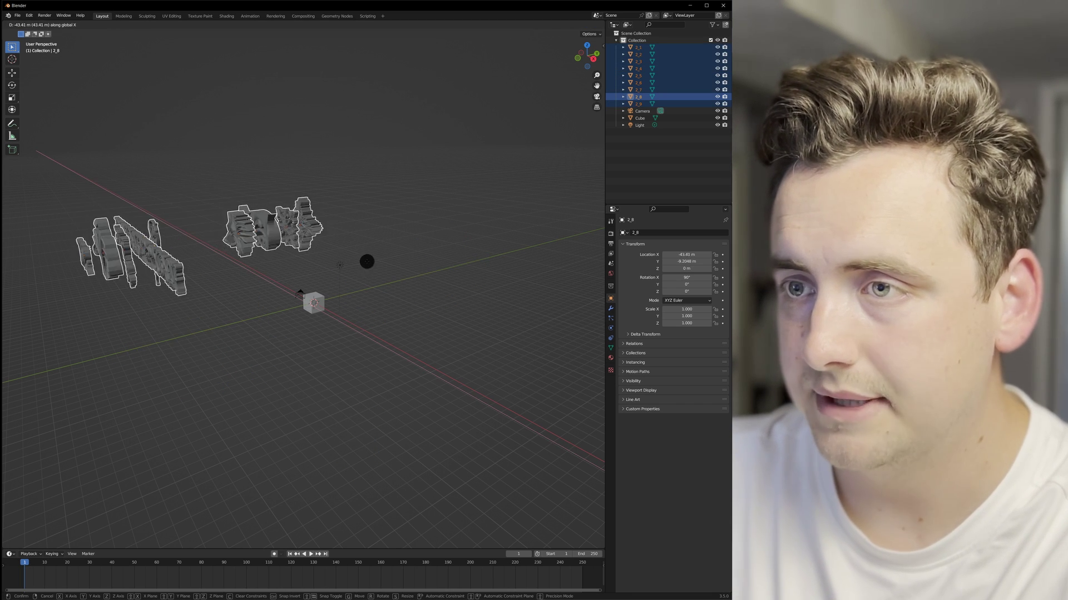
{"action": "left_click", "coordinate": [372, 267]}
Step: Select the cube, enlarge the timeline area and turn it into a Geometry Node Editor
{"action": "scroll", "coordinate": [340, 303], "scroll_direction": "up", "scroll_amount": 9}
{"action": "middle_click_drag", "start_coordinate": [372, 357], "coordinate": [360, 337], "text": "shift"}
{"action": "scroll", "coordinate": [334, 341], "scroll_direction": "down", "scroll_amount": 4}
{"action": "left_click", "coordinate": [307, 303]}
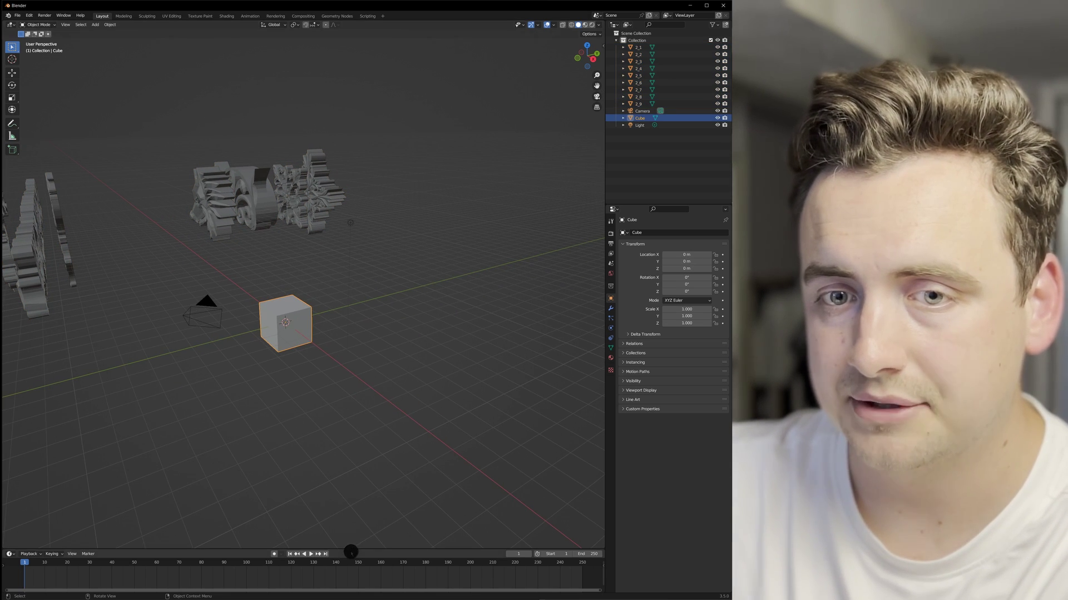
{"action": "left_click_drag", "start_coordinate": [350, 552], "coordinate": [221, 455]}
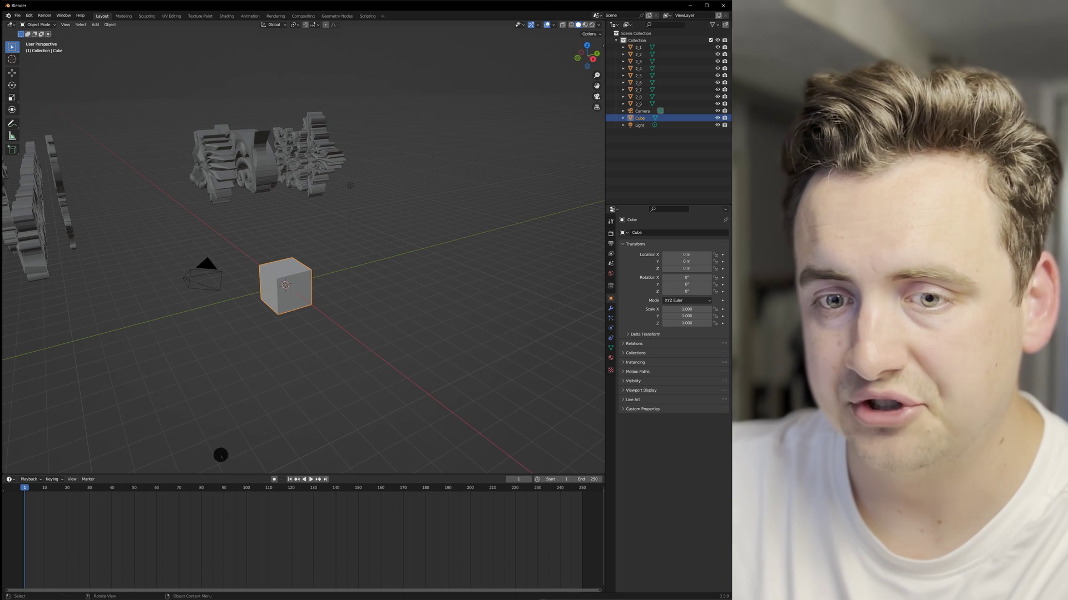
{"action": "left_click", "coordinate": [9, 479]}
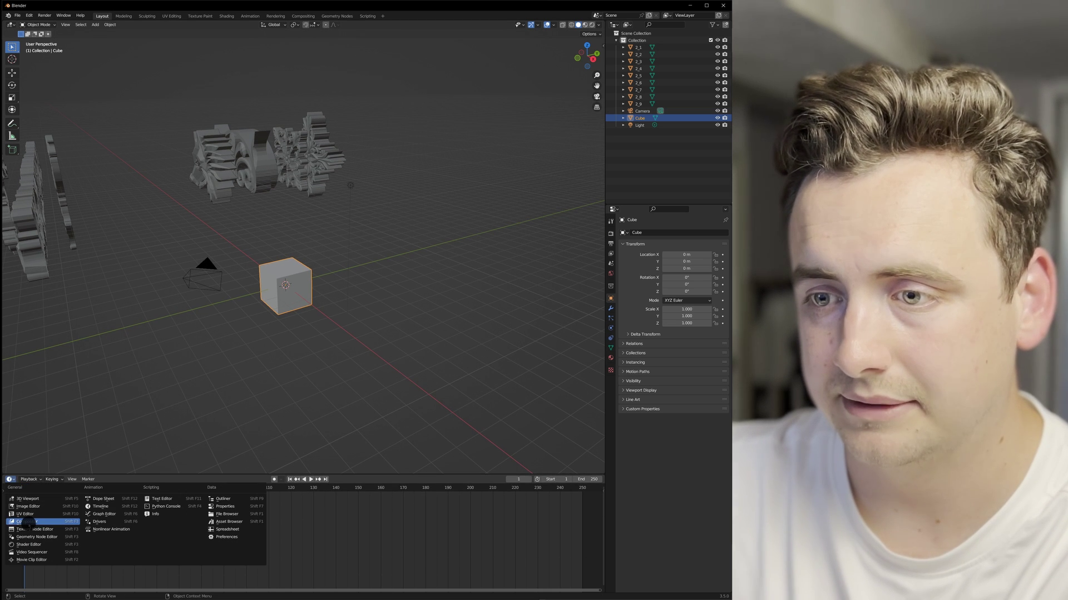
{"action": "left_click", "coordinate": [28, 537]}
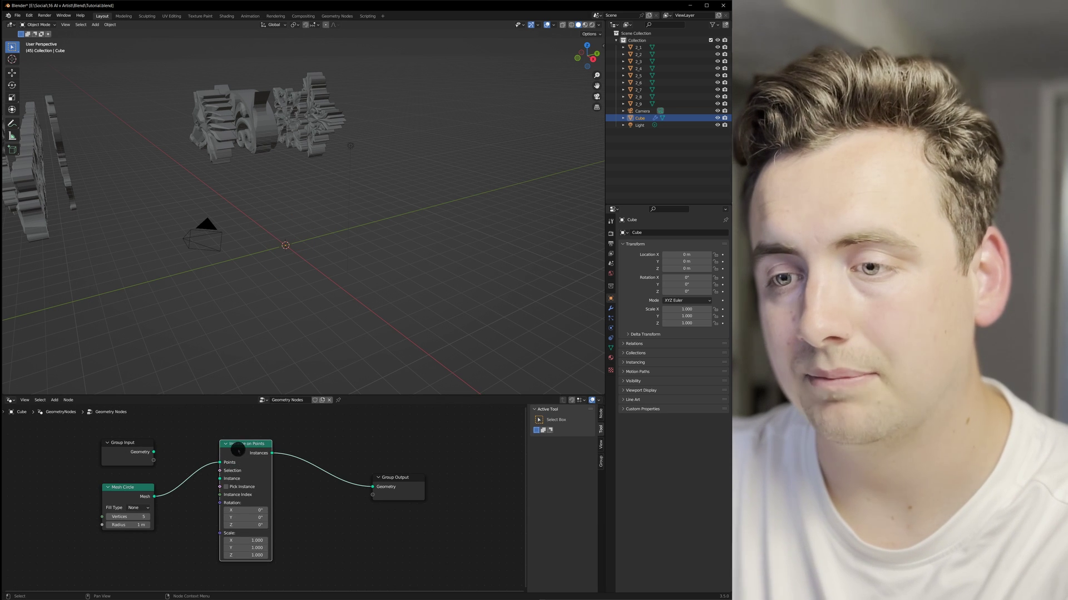
Step: Move the Instance on Points node slightly further from the Mesh Circle node and look over the ornaments in the scene
{"action": "left_click_drag", "start_coordinate": [237, 449], "coordinate": [246, 453]}
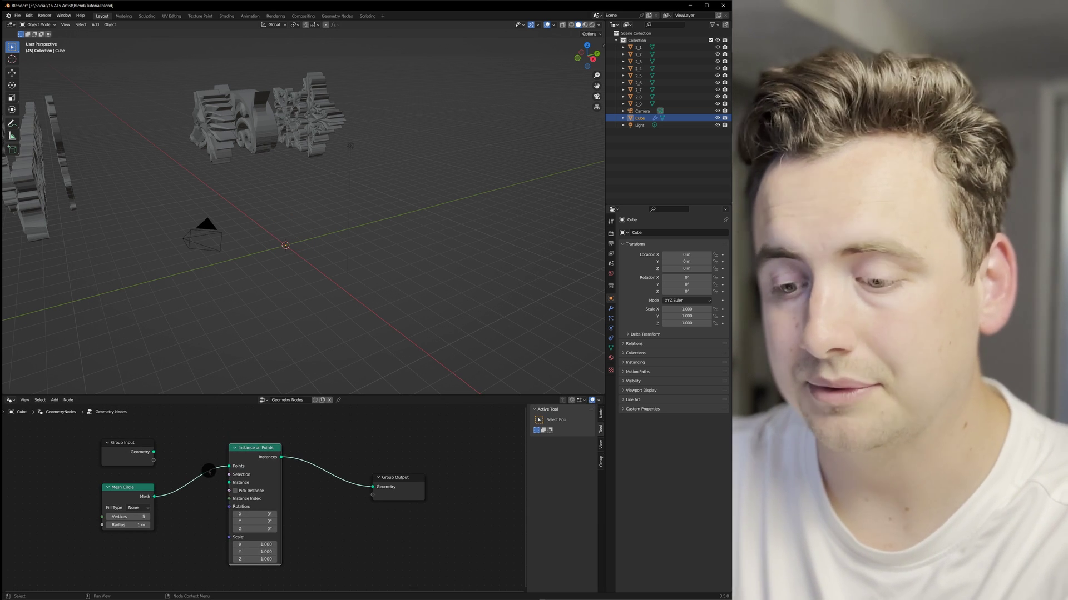
{"action": "middle_click_drag", "start_coordinate": [210, 488], "coordinate": [263, 466]}
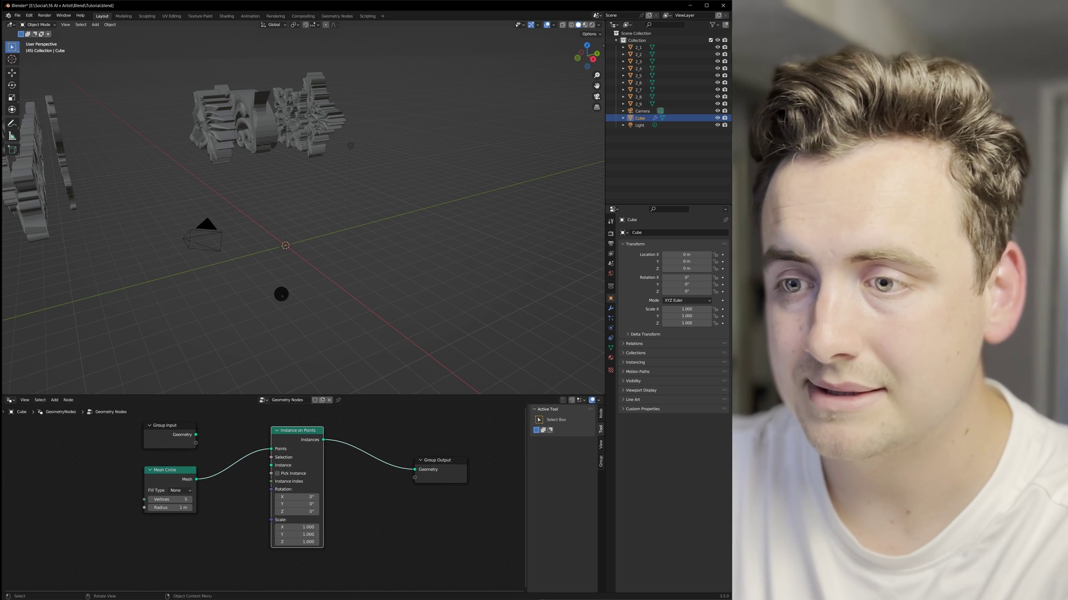
{"action": "middle_click_drag", "start_coordinate": [278, 297], "coordinate": [322, 294], "text": "shift"}
{"action": "scroll", "coordinate": [312, 291], "scroll_direction": "up", "scroll_amount": 3}
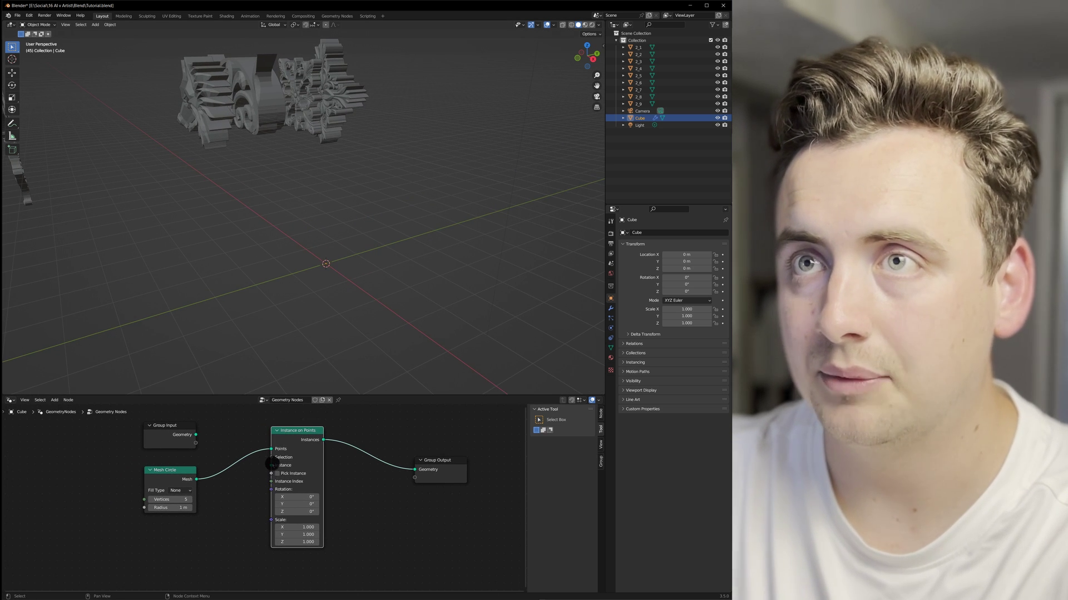
{"action": "middle_click_drag", "start_coordinate": [250, 258], "coordinate": [317, 273]}
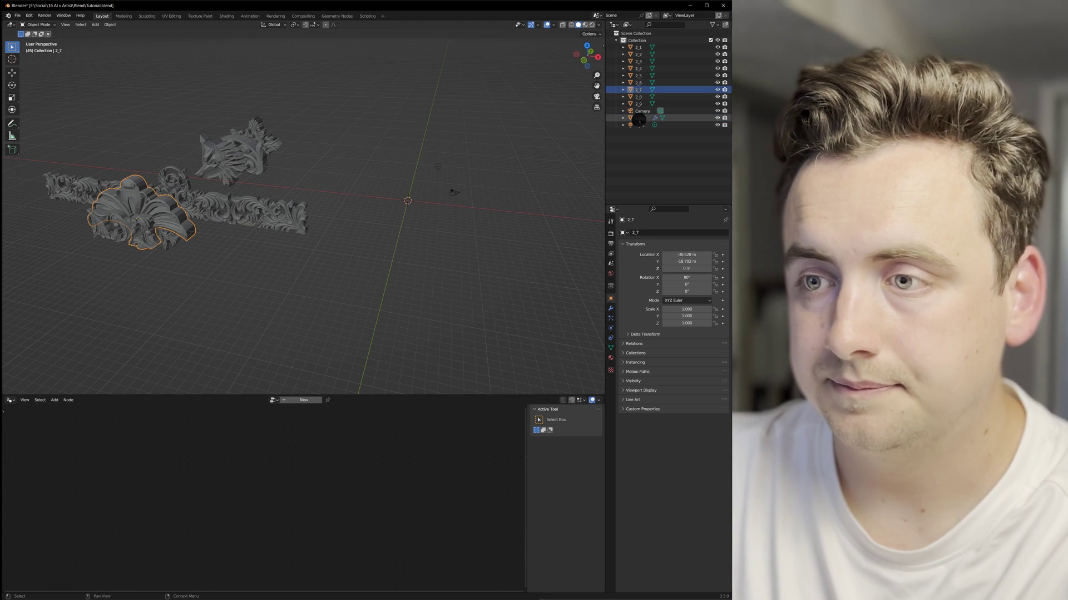
Step: Connect the Geometry output of the Object Info node for ornament 2_5 to the Instance input of Instance on Points
{"action": "left_click", "coordinate": [638, 119]}
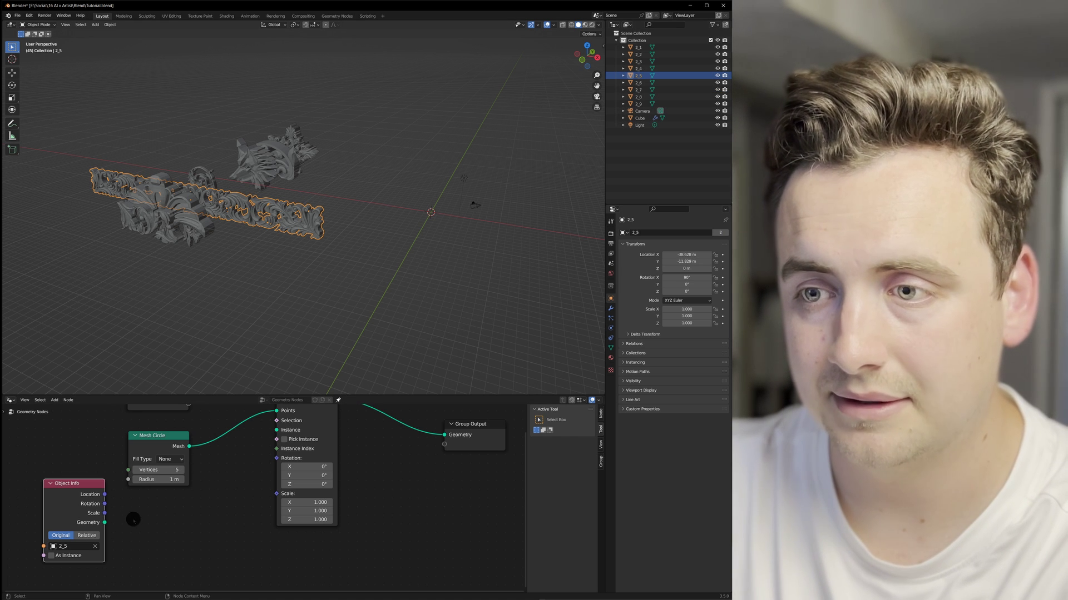
{"action": "left_click_drag", "start_coordinate": [105, 523], "coordinate": [153, 527]}
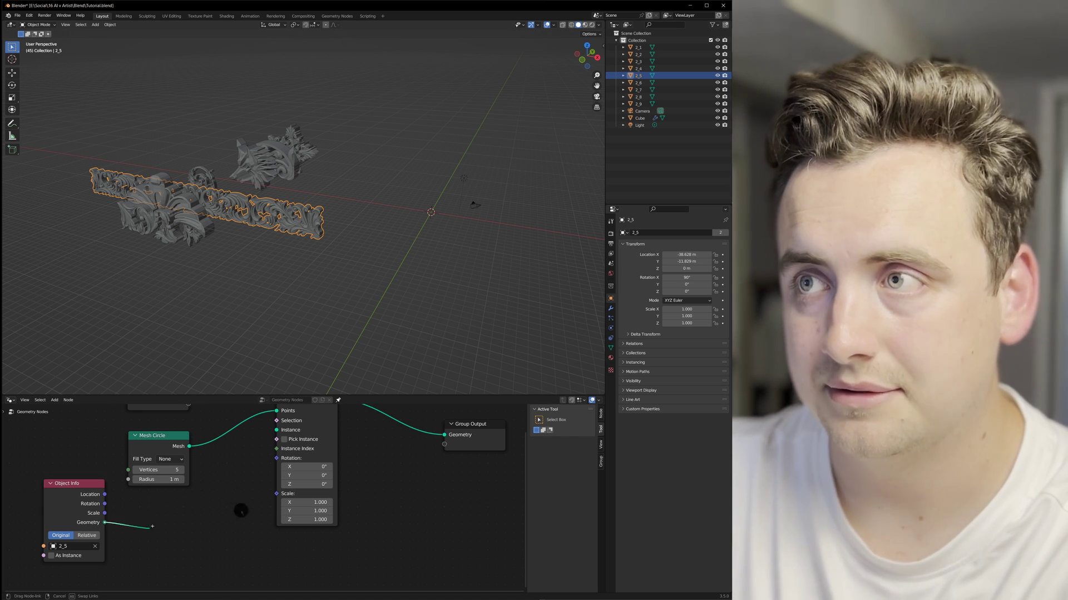
{"action": "left_click_drag", "start_coordinate": [275, 459], "coordinate": [285, 427]}
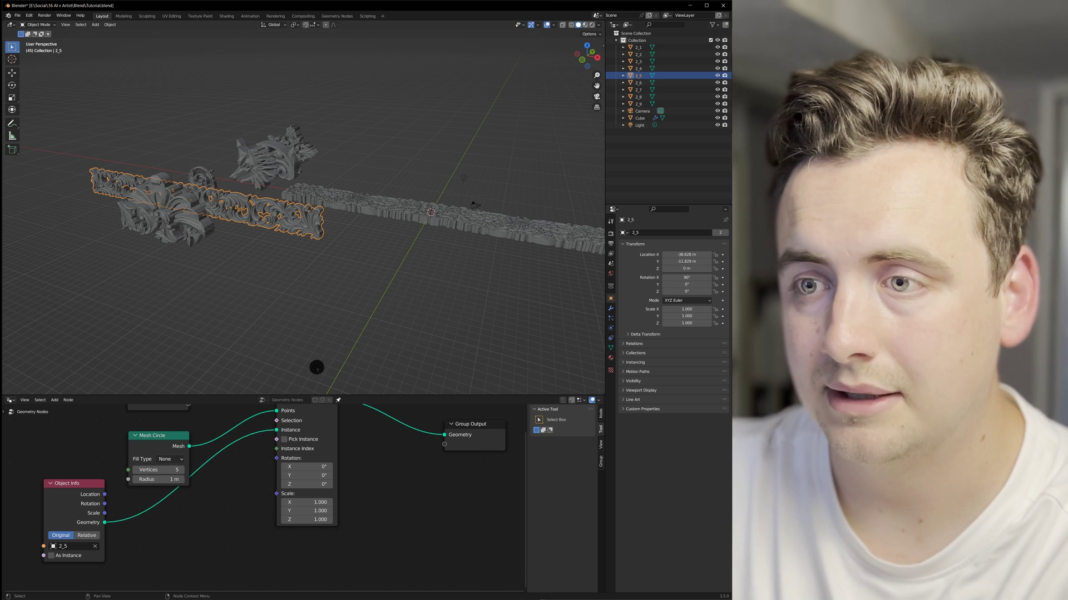
{"action": "middle_click_drag", "start_coordinate": [477, 227], "coordinate": [306, 258], "text": "shift"}
{"action": "scroll", "coordinate": [408, 224], "scroll_direction": "up", "scroll_amount": 4}
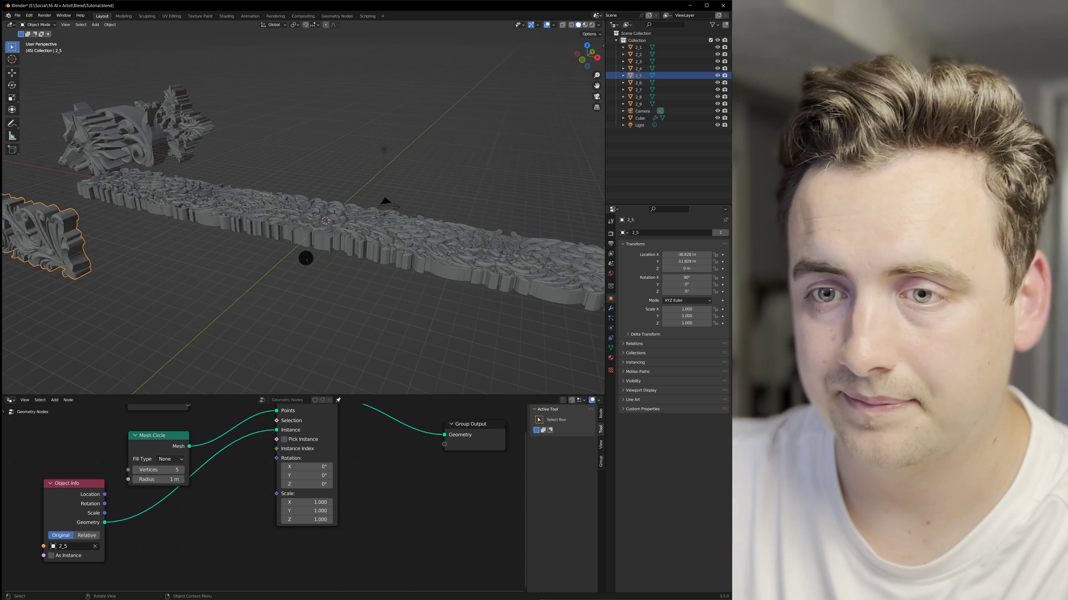
{"action": "scroll", "coordinate": [355, 271], "scroll_direction": "up", "scroll_amount": 3}
Step: Rearrange the Group Input, Mesh Circle and Object Info nodes into a tidy column before the Instance on Points node
{"action": "middle_click_drag", "start_coordinate": [351, 462], "coordinate": [344, 514]}
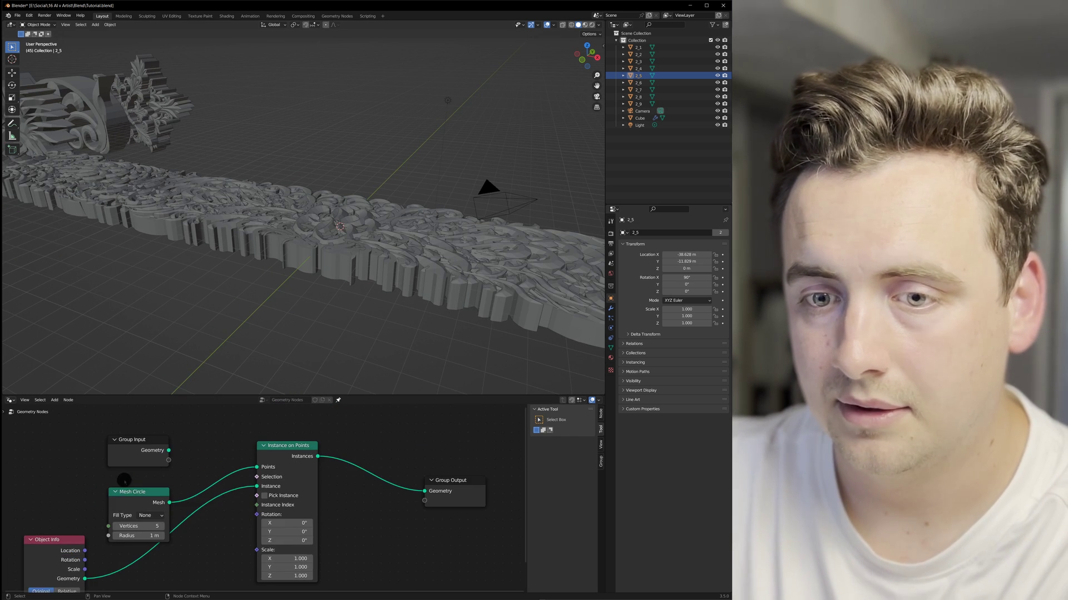
{"action": "left_click_drag", "start_coordinate": [132, 448], "coordinate": [125, 425]}
{"action": "left_click_drag", "start_coordinate": [143, 497], "coordinate": [113, 460]}
{"action": "left_click_drag", "start_coordinate": [67, 549], "coordinate": [119, 537]}
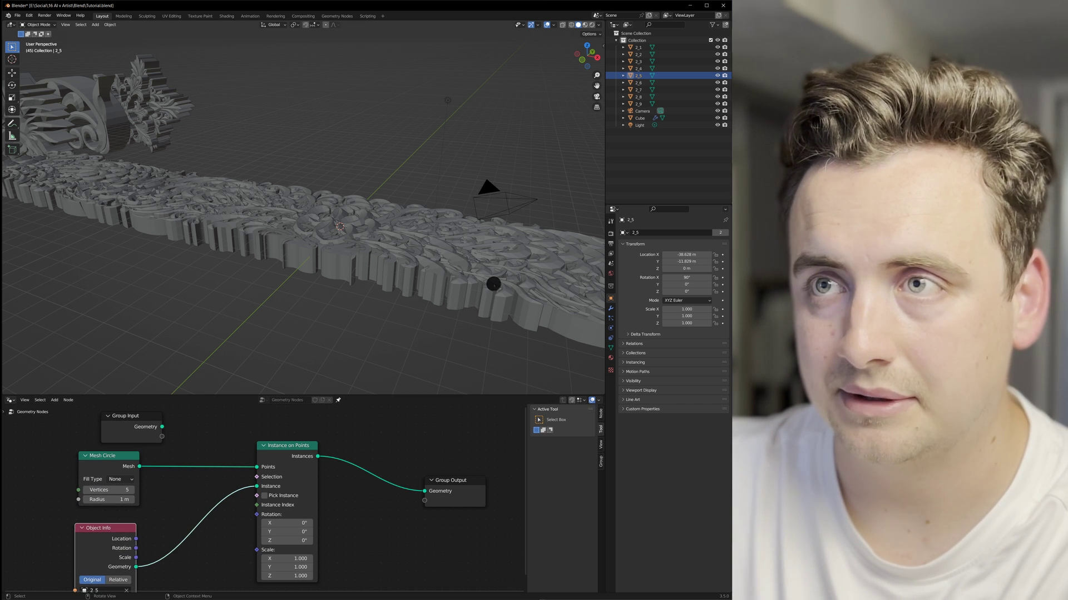
Step: Add an Align Euler to Vector node and feed its output into the Rotation of Instance on Points
{"action": "middle_click_drag", "start_coordinate": [493, 284], "coordinate": [364, 255]}
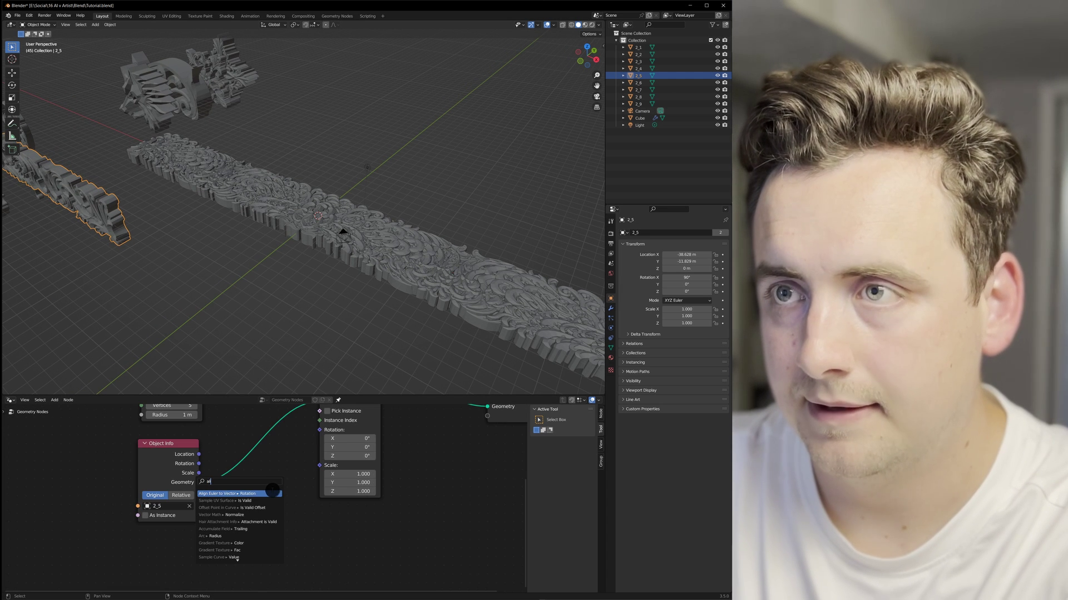
{"action": "left_click", "coordinate": [271, 490]}
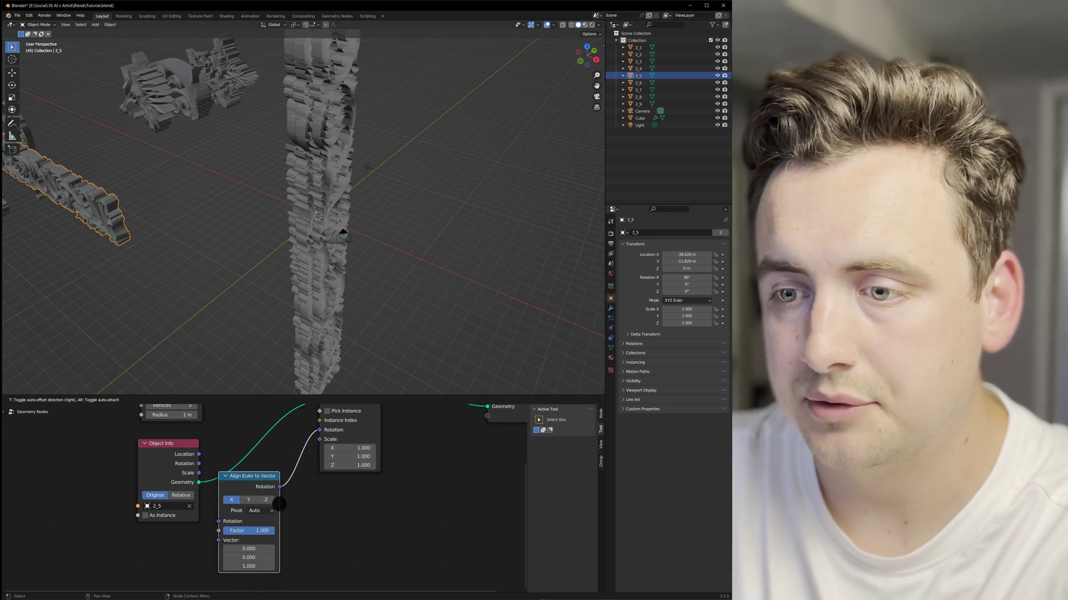
{"action": "left_click", "coordinate": [284, 503]}
{"action": "scroll", "coordinate": [283, 452], "scroll_direction": "down", "scroll_amount": 4}
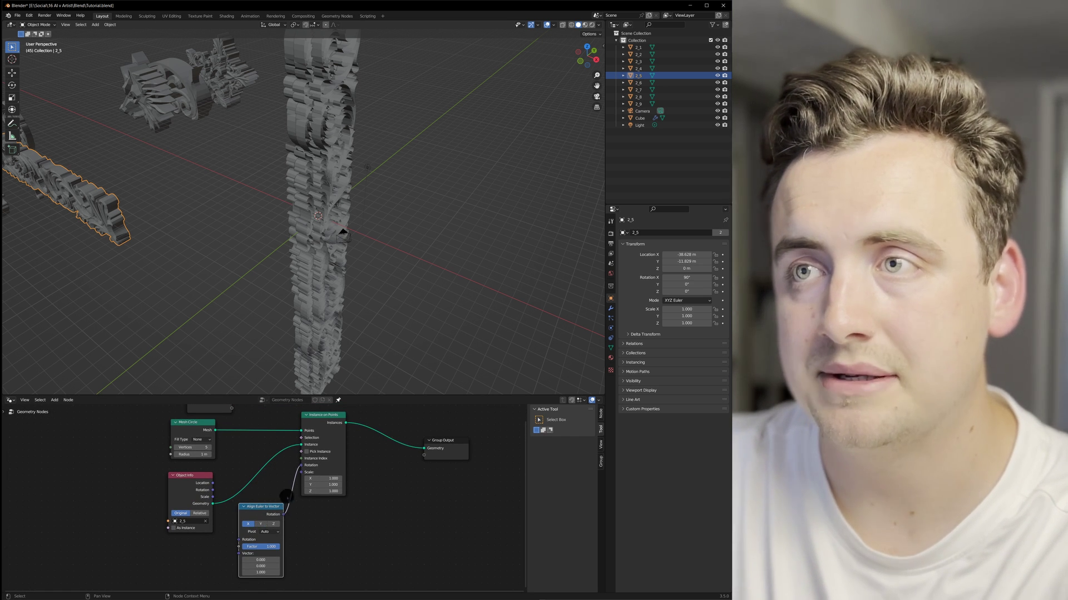
{"action": "middle_click_drag", "start_coordinate": [261, 511], "coordinate": [256, 485]}
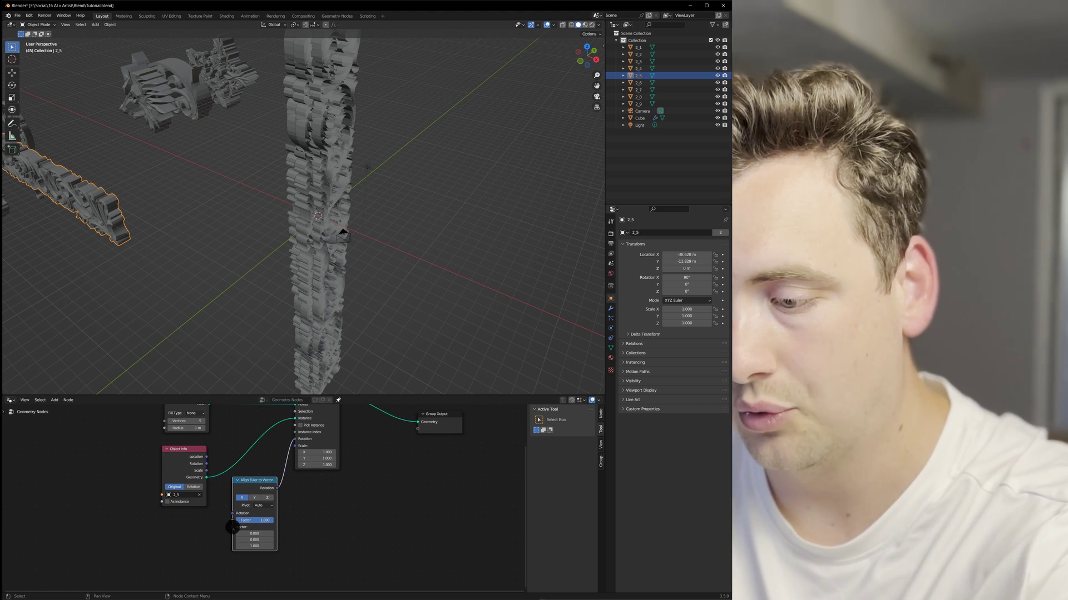
Step: Add a Normal node connected to the Vector input of Align Euler to Vector
{"action": "left_click_drag", "start_coordinate": [233, 527], "coordinate": [163, 530]}
{"action": "type", "text": "norm"}
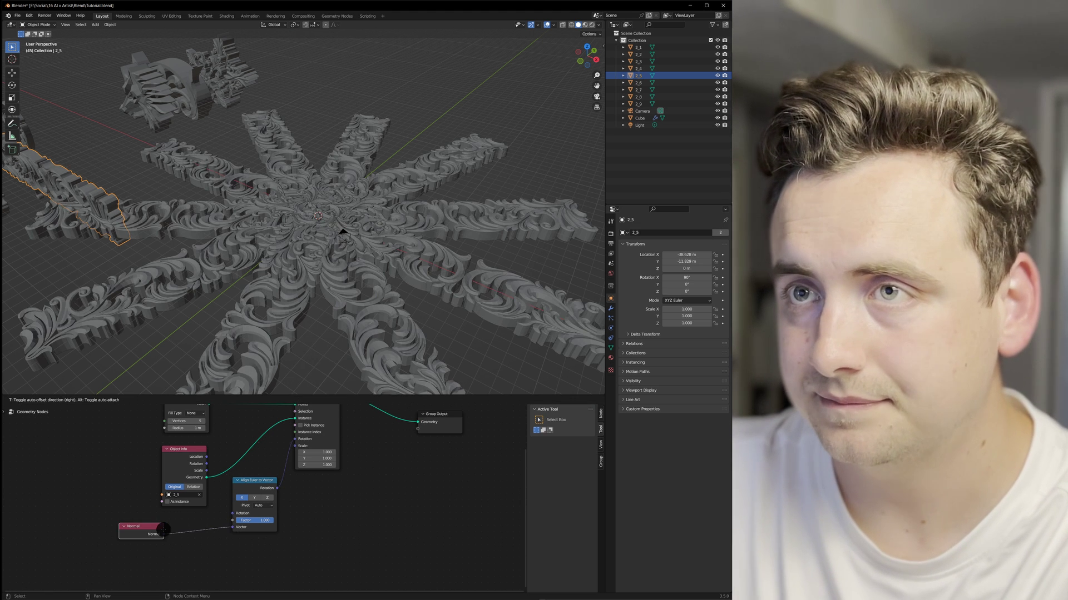
{"action": "left_click", "coordinate": [158, 531]}
{"action": "middle_click_drag", "start_coordinate": [362, 246], "coordinate": [349, 268]}
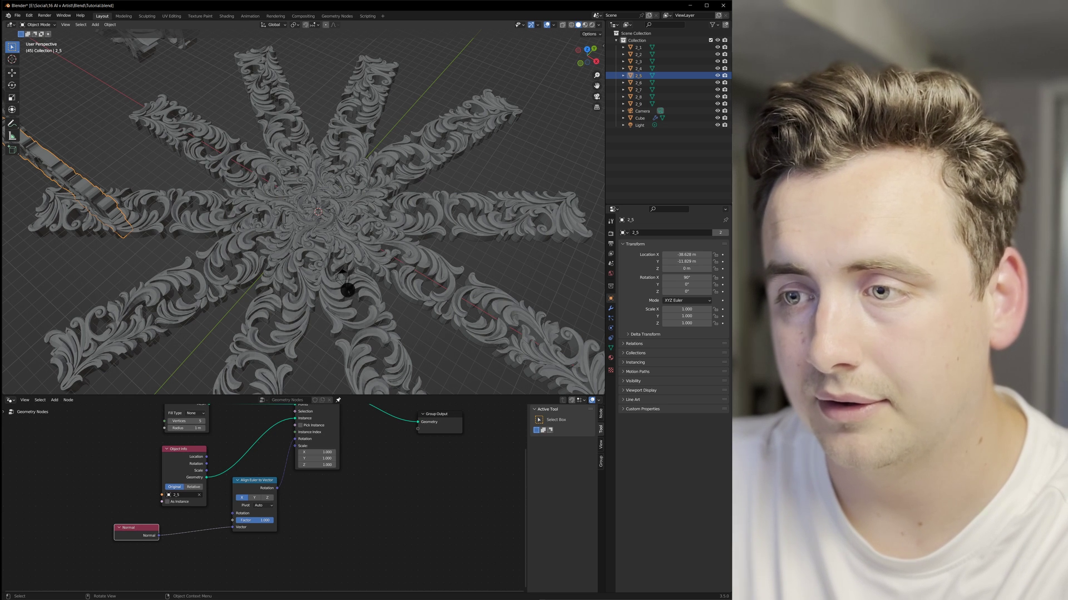
{"action": "middle_click_drag", "start_coordinate": [389, 233], "coordinate": [406, 223]}
Step: Move the Group Input node slightly so that it sits more directly above the Mesh Circle node
{"action": "middle_click_drag", "start_coordinate": [349, 426], "coordinate": [348, 482]}
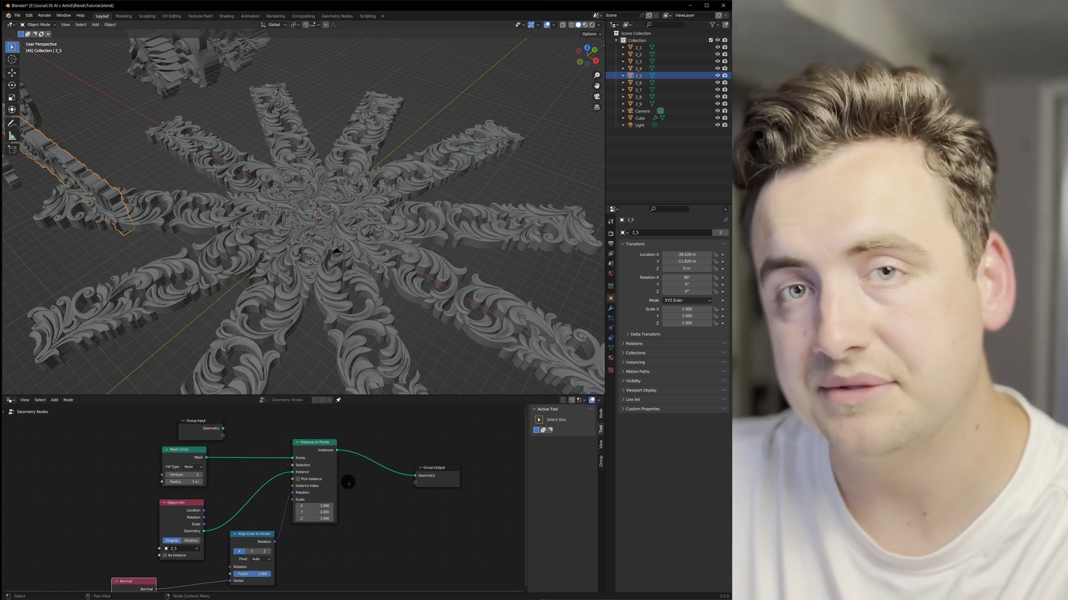
{"action": "scroll", "coordinate": [351, 482], "scroll_direction": "down", "scroll_amount": 4}
{"action": "left_click_drag", "start_coordinate": [220, 448], "coordinate": [212, 444]}
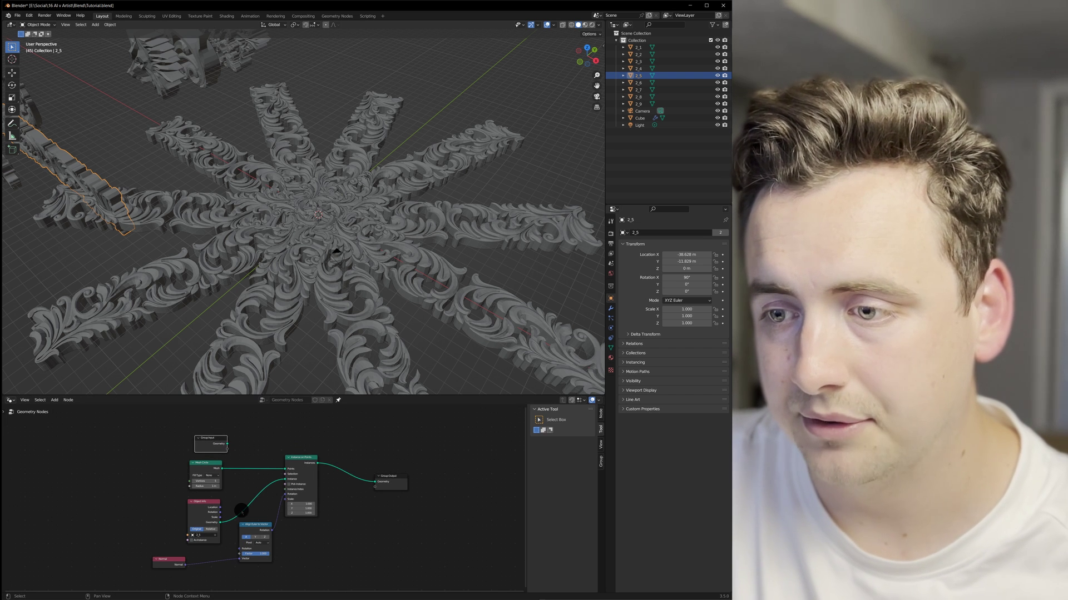
{"action": "scroll", "coordinate": [298, 512], "scroll_direction": "up", "scroll_amount": 4}
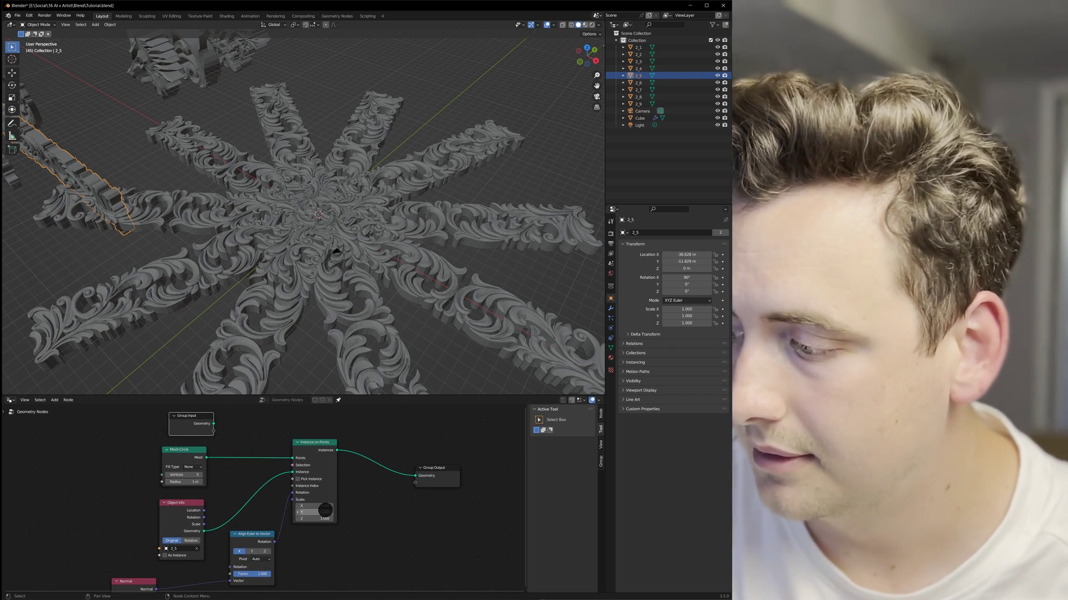
Step: Set the X, Y and Z scale of the Instance on Points node to 0.2
{"action": "left_click_drag", "start_coordinate": [314, 506], "coordinate": [321, 519]}
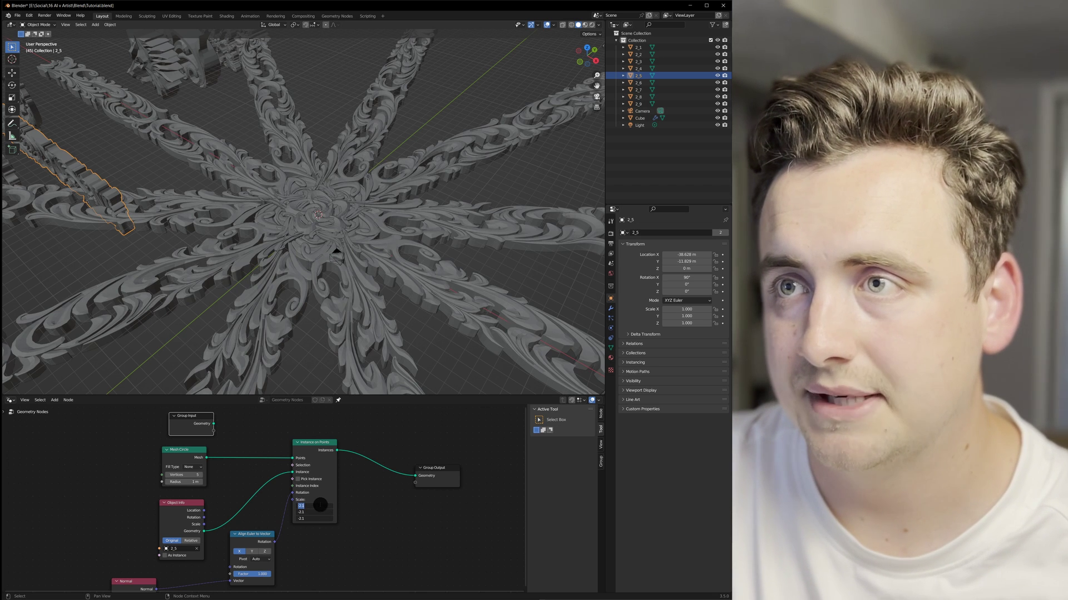
{"action": "type", "text": ".2"}
{"action": "key", "text": "Return"}
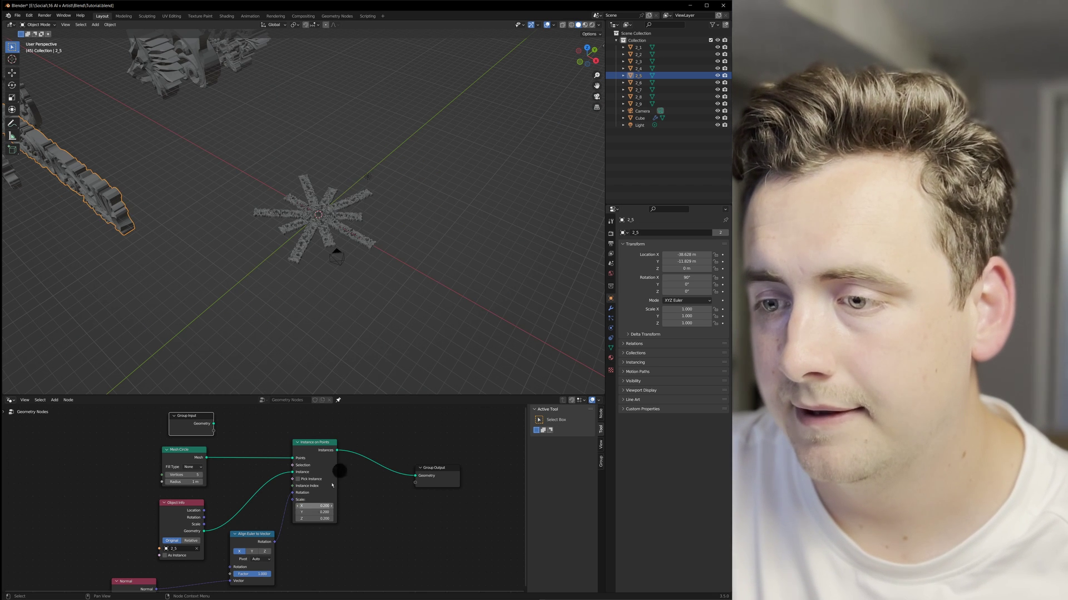
{"action": "scroll", "coordinate": [303, 217], "scroll_direction": "up", "scroll_amount": 4}
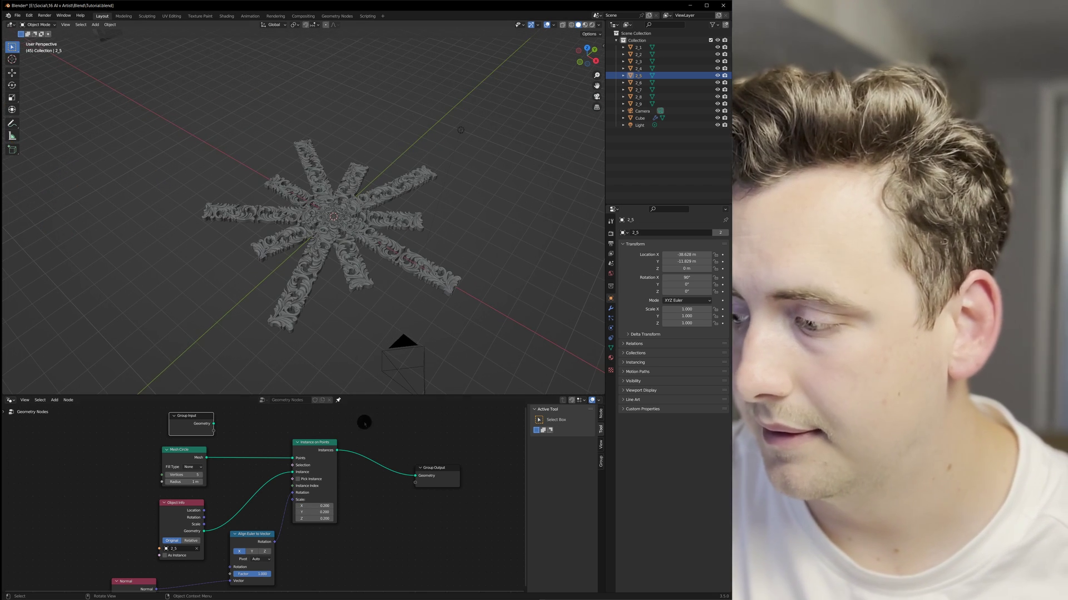
Step: Set the X, Y and Z scale of the Instance on Points node to 0.1
{"action": "double_click", "coordinate": [310, 506]}
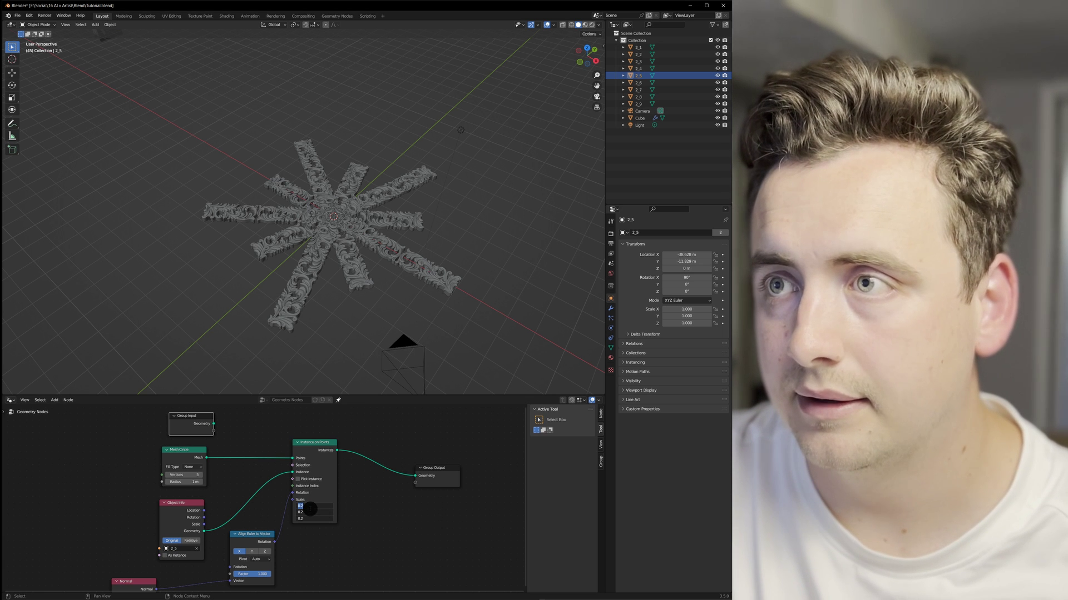
{"action": "type", "text": ".1"}
{"action": "key", "text": "Return"}
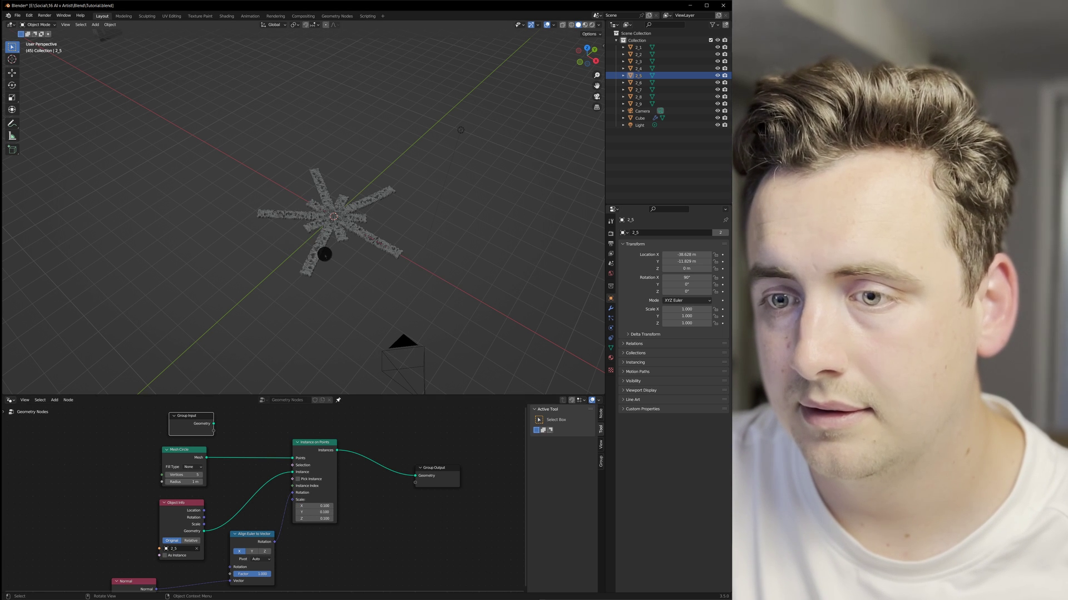
{"action": "scroll", "coordinate": [324, 254], "scroll_direction": "up", "scroll_amount": 4}
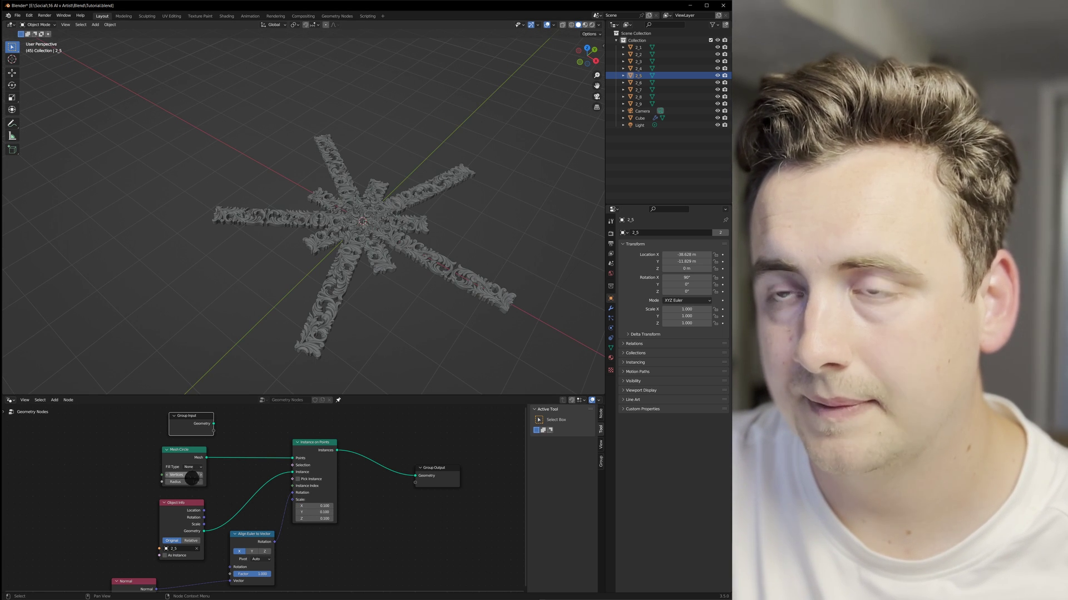
Step: Set the Mesh Circle's radius to 3.9 m and its vertex count to 8
{"action": "left_click_drag", "start_coordinate": [183, 482], "coordinate": [198, 482]}
{"action": "left_click", "coordinate": [201, 475]}
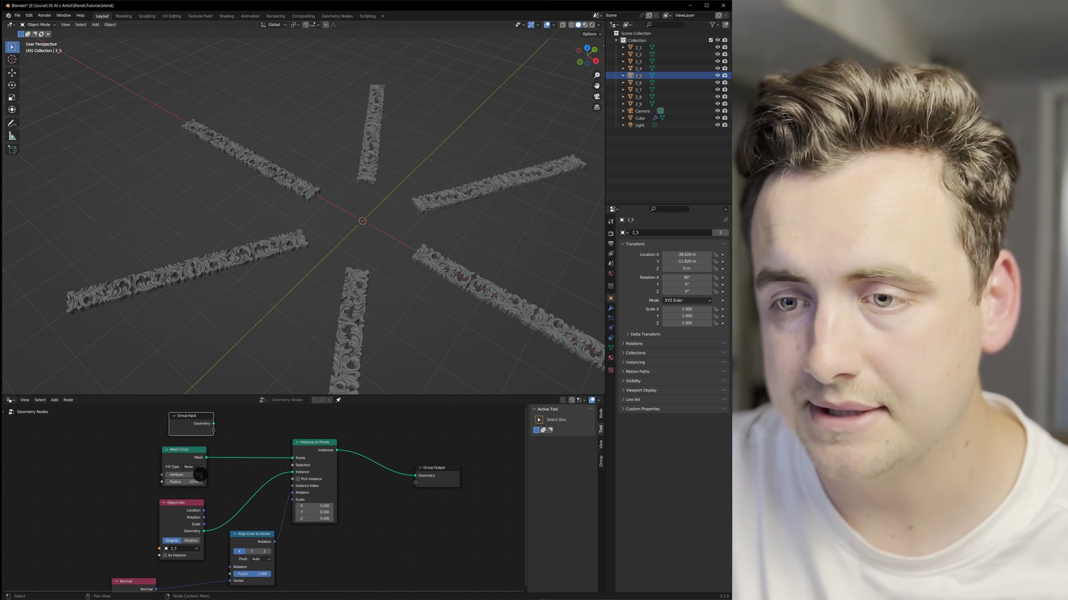
{"action": "left_click", "coordinate": [201, 475]}
{"action": "scroll", "coordinate": [399, 310], "scroll_direction": "down", "scroll_amount": 4}
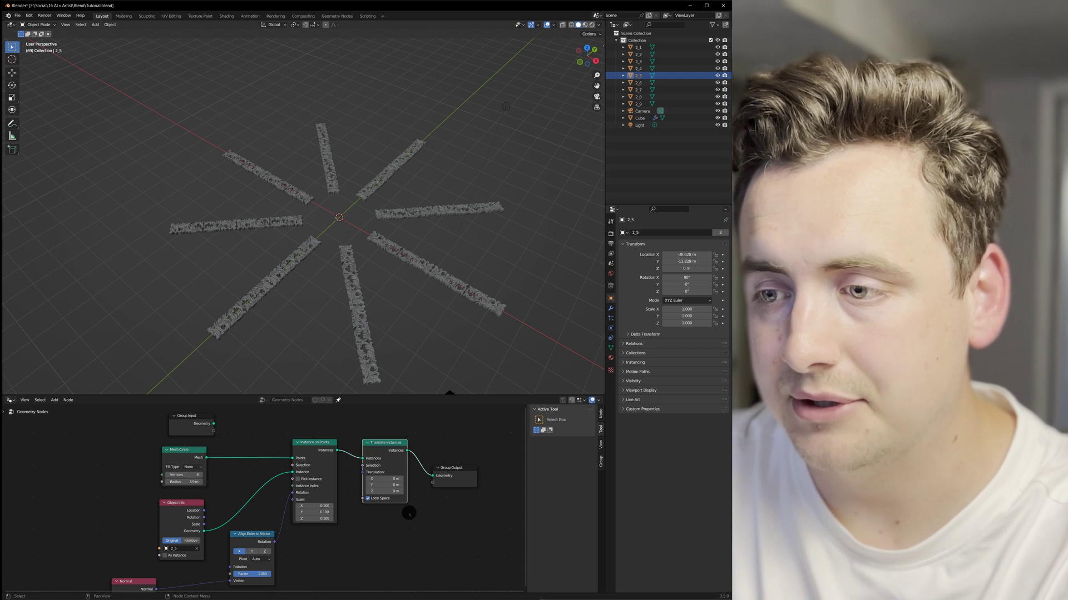
Step: Test X and Y offsets in the Translate Instances node and reset both to 0 m
{"action": "middle_click_drag", "start_coordinate": [394, 516], "coordinate": [342, 512]}
{"action": "scroll", "coordinate": [354, 510], "scroll_direction": "up", "scroll_amount": 1}
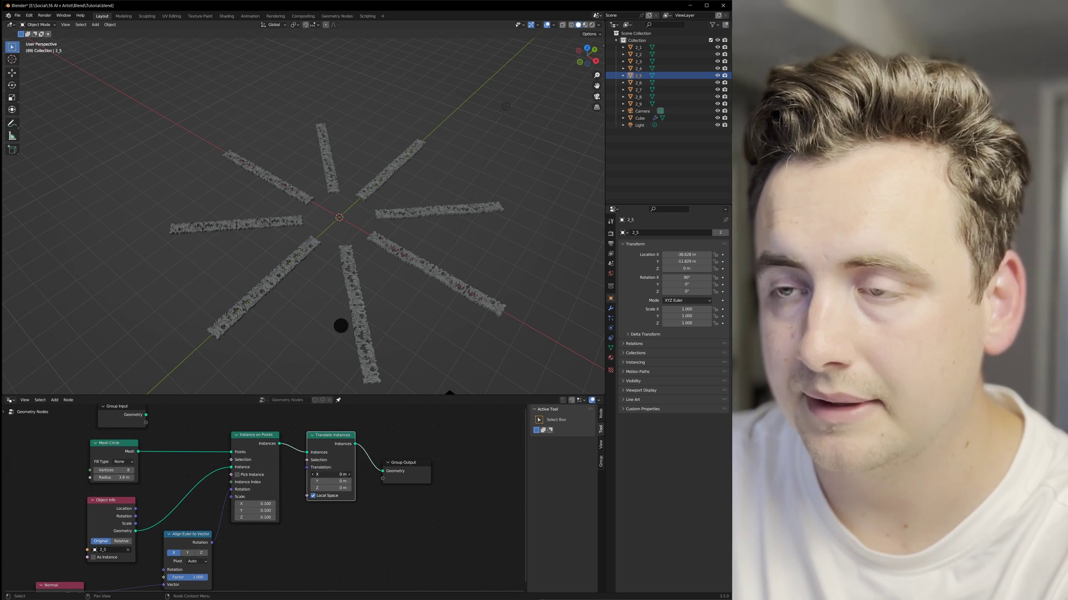
{"action": "mouse_move", "coordinate": [330, 475]}
{"action": "left_mouse_down"}
{"action": "mouse_move", "coordinate": [348, 474]}
{"action": "mouse_move", "coordinate": [302, 481]}
{"action": "mouse_move", "coordinate": [336, 481]}
{"action": "left_mouse_up"}
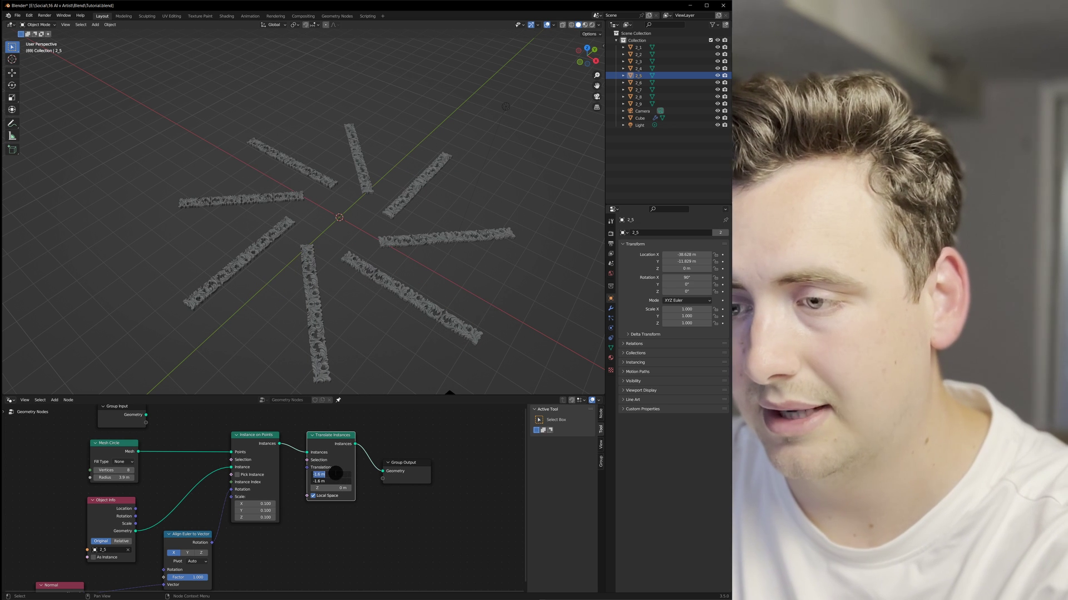
{"action": "type", "text": "0"}
{"action": "key", "text": "Tab"}
{"action": "type", "text": "0"}
{"action": "key", "text": "Return"}
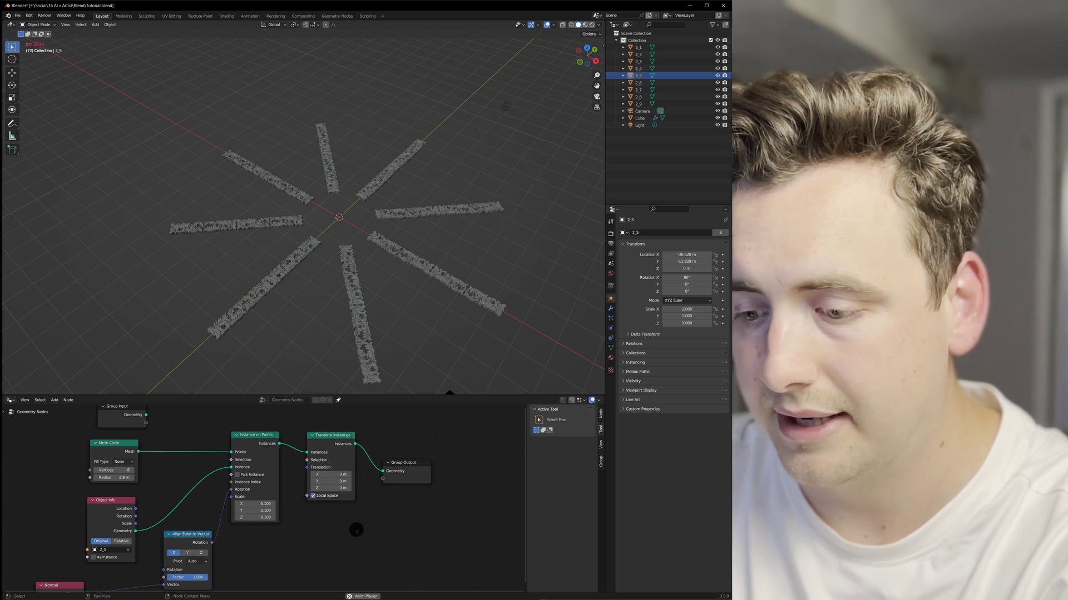
Step: Insert a Rotate Instances node between Translate Instances and Group Output
{"action": "key", "text": "space"}
{"action": "key", "text": "shift+a"}
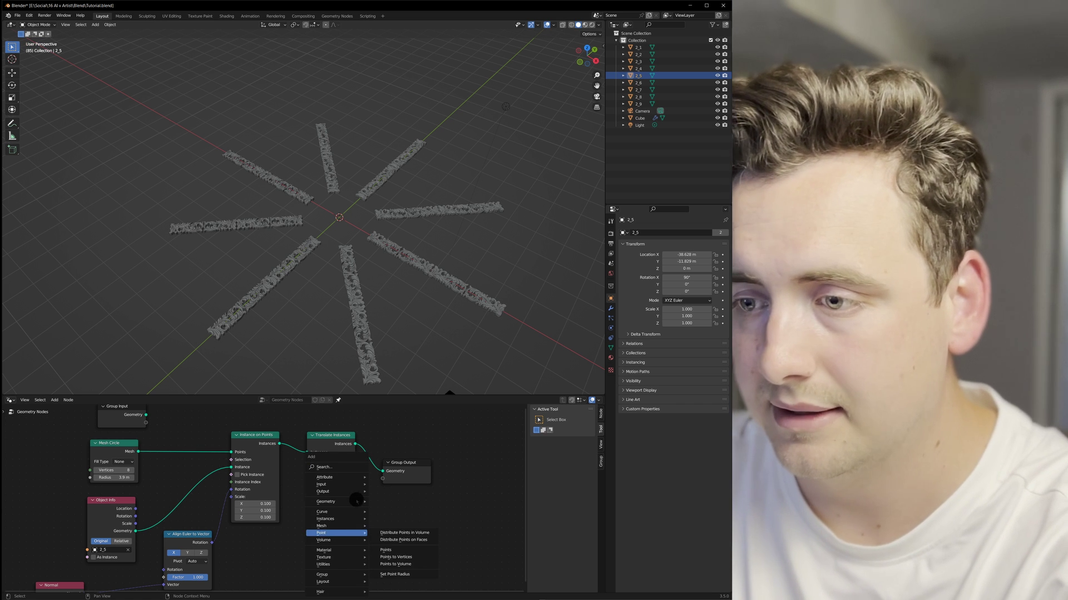
{"action": "left_click", "coordinate": [328, 467]}
{"action": "type", "text": "ro"}
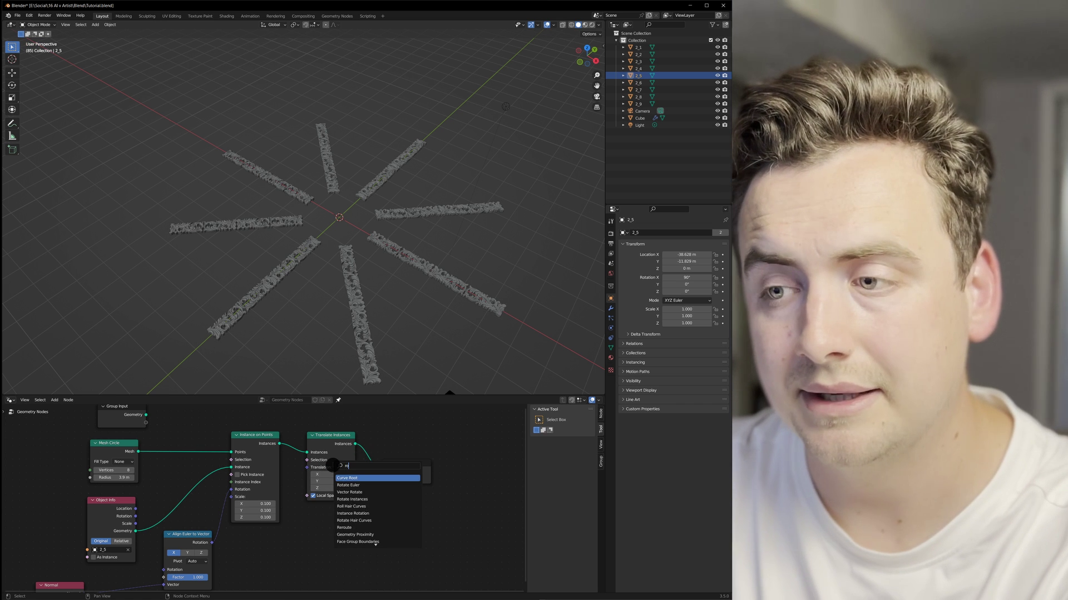
{"action": "type", "text": "t"}
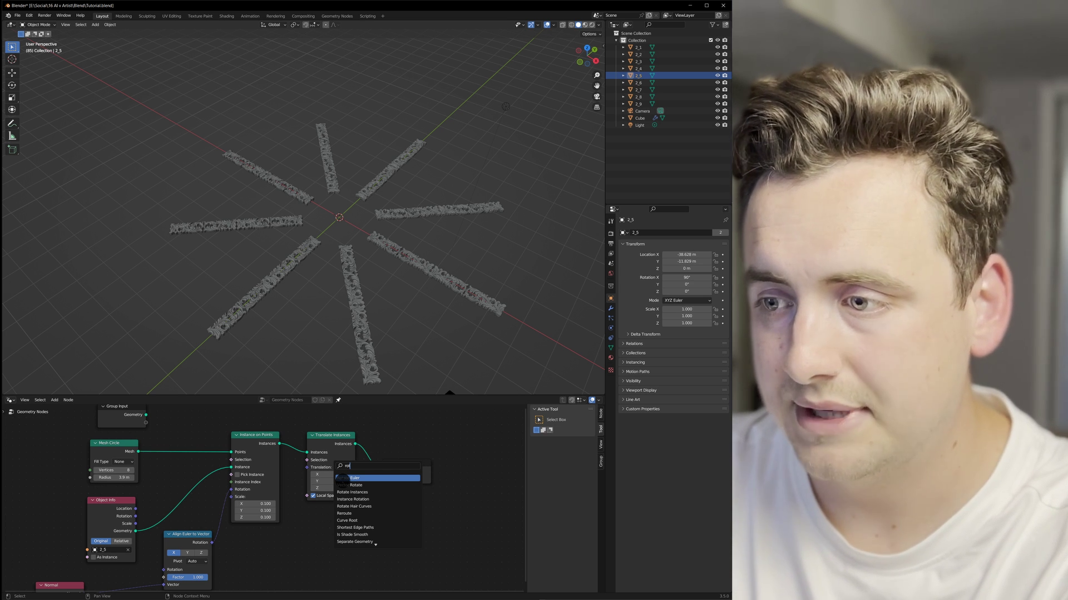
{"action": "left_click", "coordinate": [350, 493]}
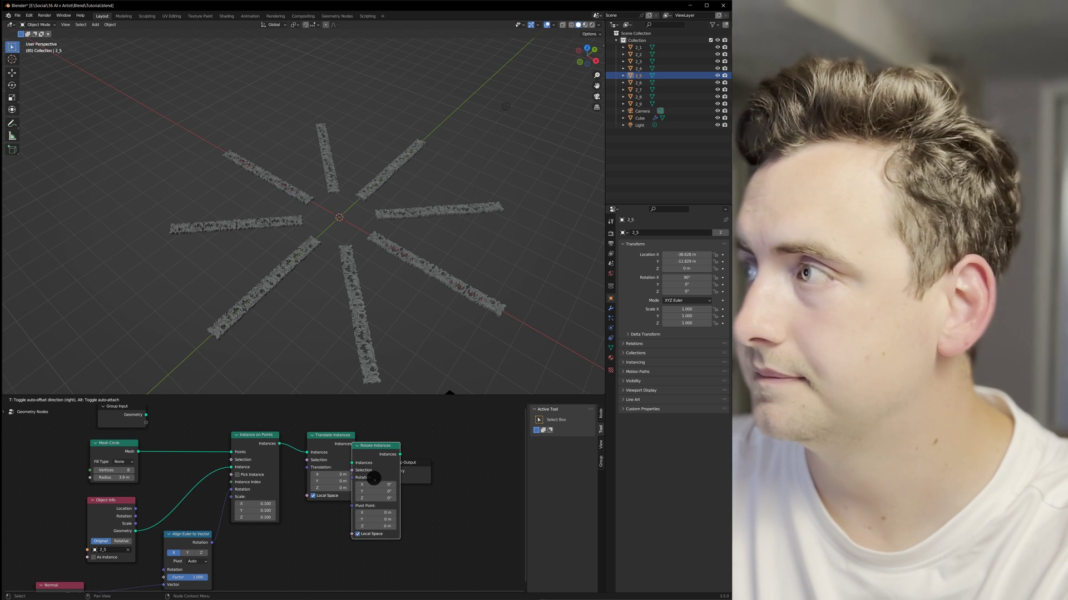
{"action": "left_click", "coordinate": [398, 477]}
{"action": "middle_click_drag", "start_coordinate": [358, 530], "coordinate": [341, 534], "text": "shift"}
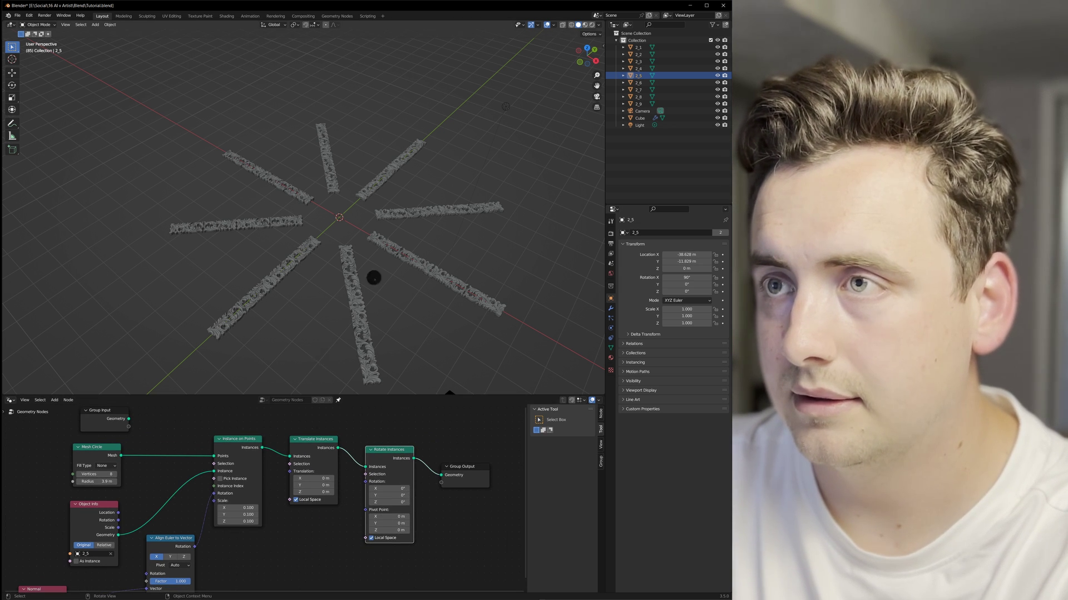
Step: Test rotation values in the Rotate Instances node and reset X, Y and Z to 0°
{"action": "scroll", "coordinate": [356, 272], "scroll_direction": "down", "scroll_amount": 2}
{"action": "scroll", "coordinate": [312, 472], "scroll_direction": "up", "scroll_amount": 2}
{"action": "scroll", "coordinate": [349, 273], "scroll_direction": "up", "scroll_amount": 3}
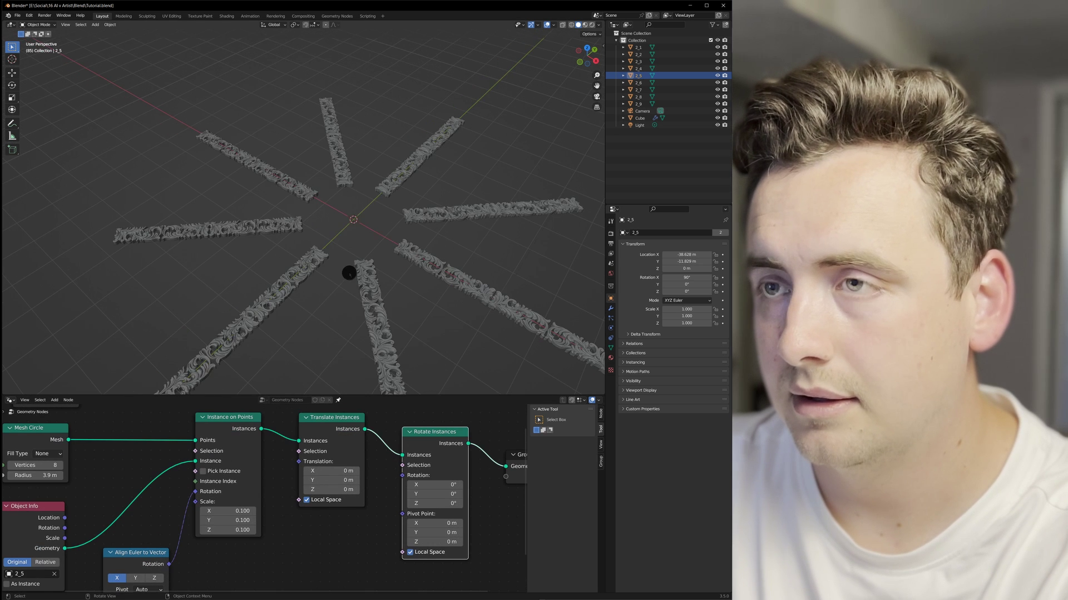
{"action": "scroll", "coordinate": [348, 273], "scroll_direction": "down", "scroll_amount": 5}
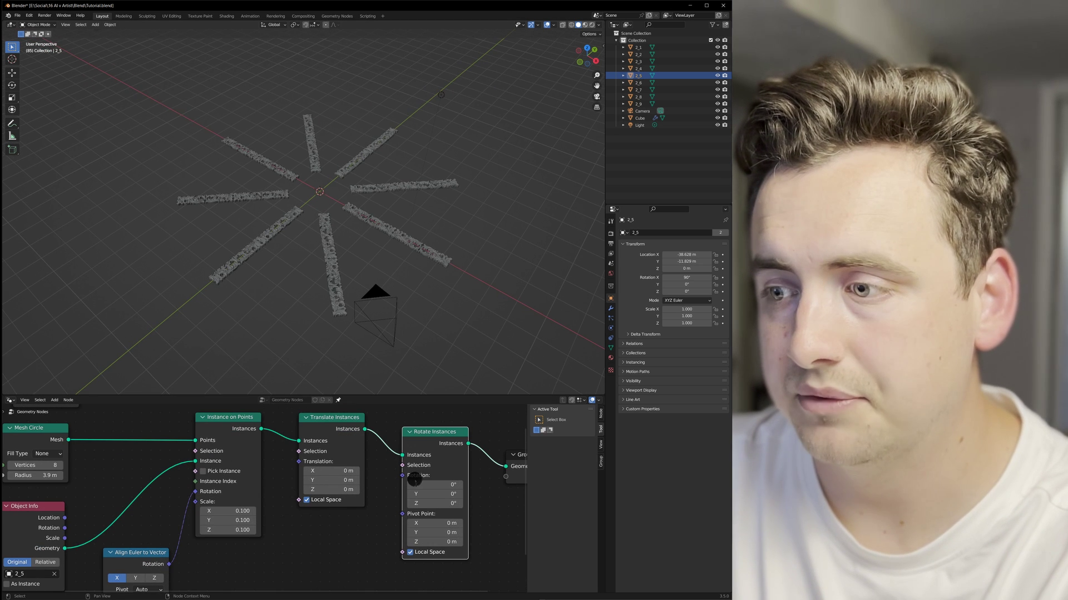
{"action": "left_click_drag", "start_coordinate": [436, 485], "coordinate": [324, 338]}
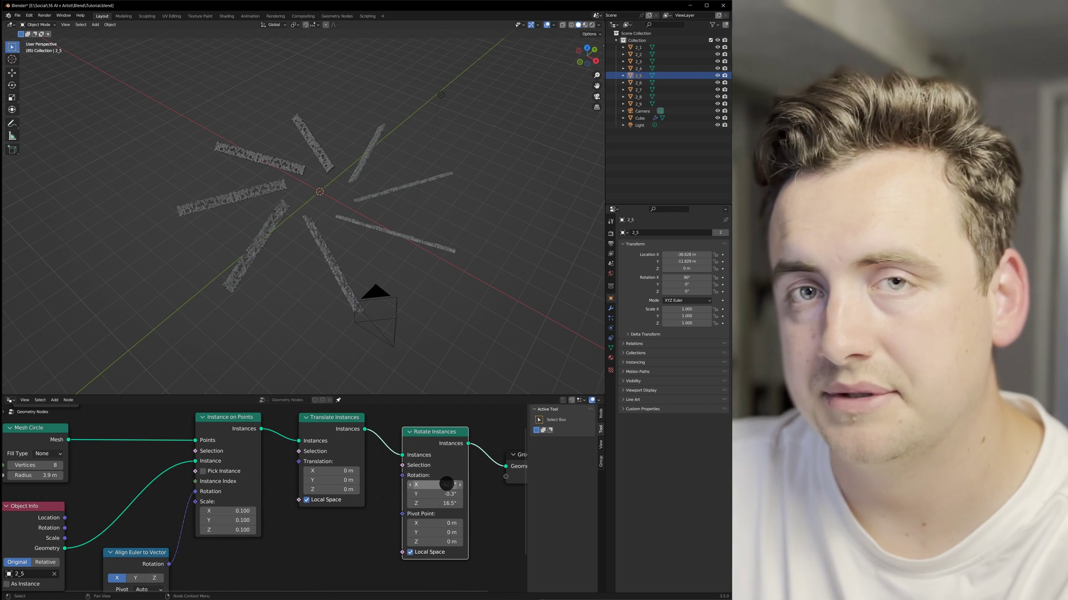
{"action": "left_click_drag", "start_coordinate": [447, 484], "coordinate": [447, 503]}
{"action": "type", "text": "0"}
{"action": "key", "text": "Return"}
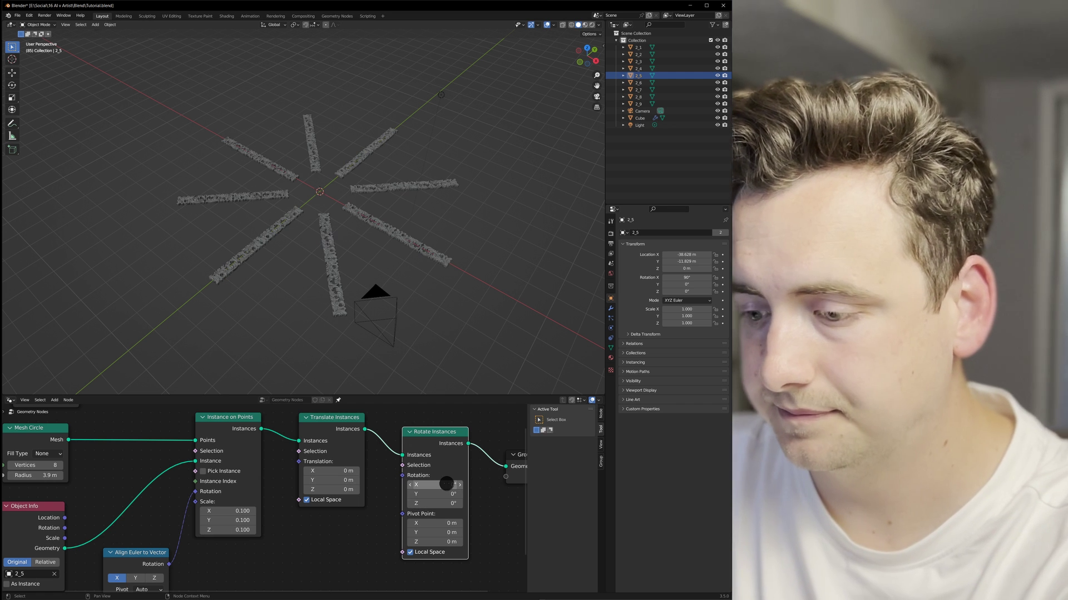
Step: Insert a Join Geometry node between Rotate Instances and Group Output
{"action": "scroll", "coordinate": [367, 449], "scroll_direction": "down", "scroll_amount": 1}
{"action": "middle_click_drag", "start_coordinate": [368, 449], "coordinate": [319, 449]}
{"action": "key", "text": "space"}
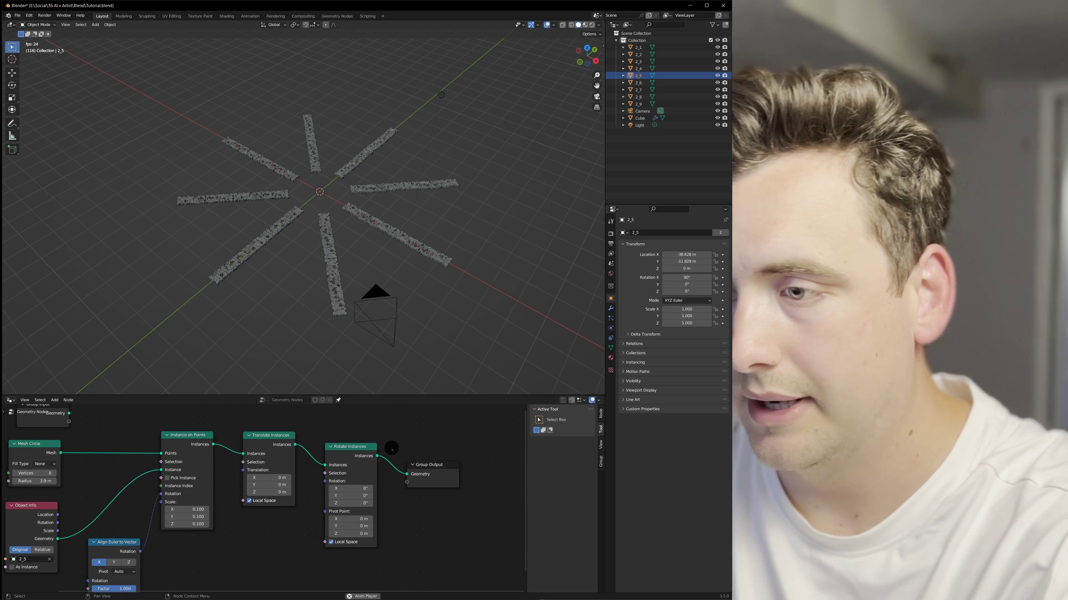
{"action": "key", "text": "shift+a"}
{"action": "left_click", "coordinate": [391, 448]}
{"action": "type", "text": "join"}
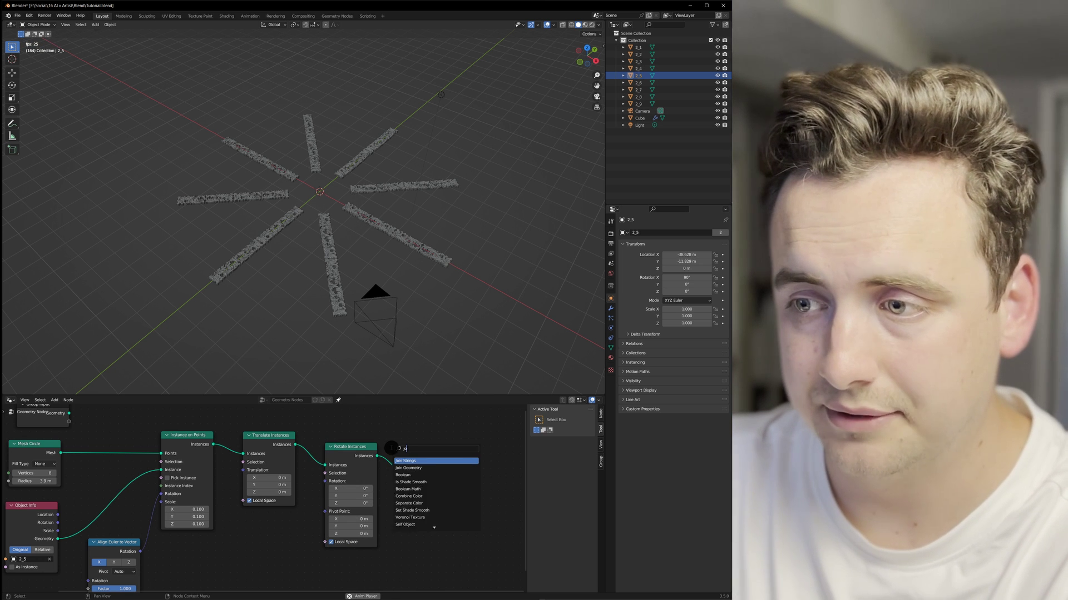
{"action": "left_click", "coordinate": [404, 469]}
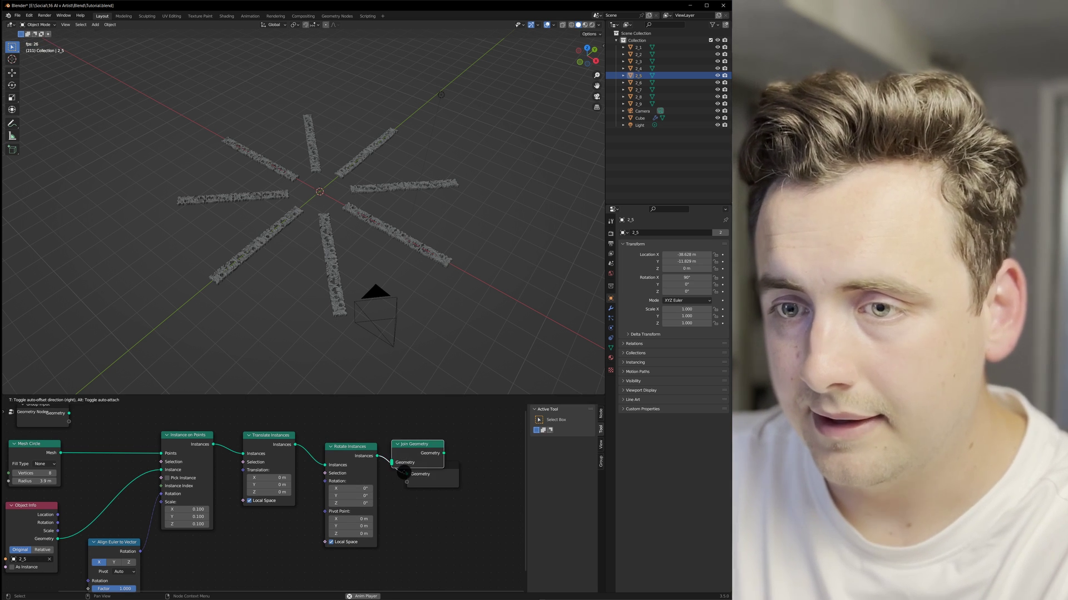
{"action": "left_click", "coordinate": [405, 472]}
{"action": "key", "text": "Home"}
{"action": "scroll", "coordinate": [406, 481], "scroll_direction": "down", "scroll_amount": 3}
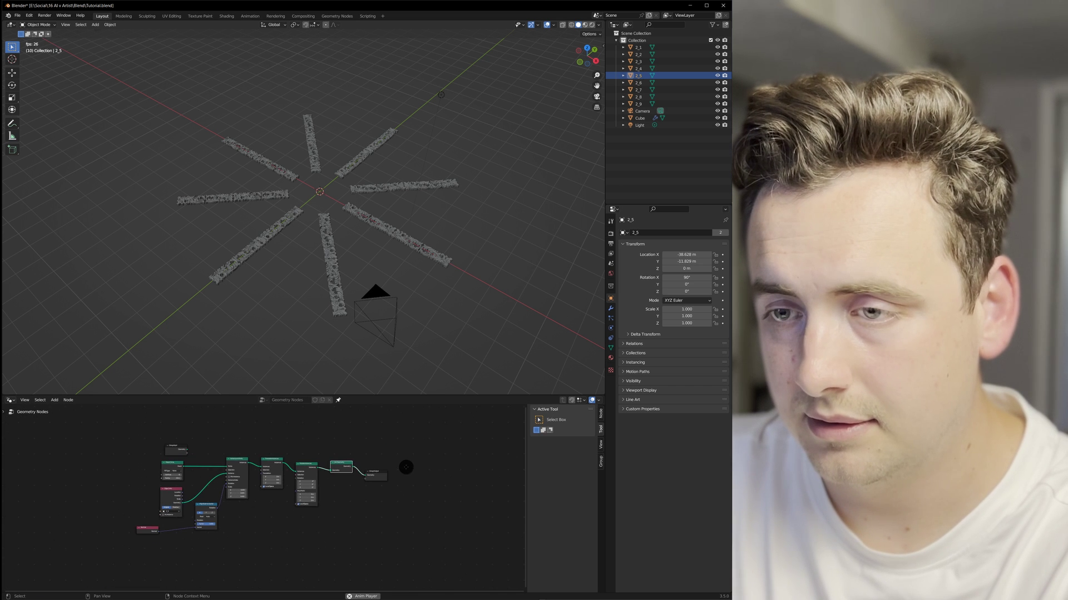
Step: Move the Group Input node clear of the chain and duplicate the instancing chain, from Mesh Circle and Normal through Rotate Instances, below the original
{"action": "left_click_drag", "start_coordinate": [169, 434], "coordinate": [230, 422]}
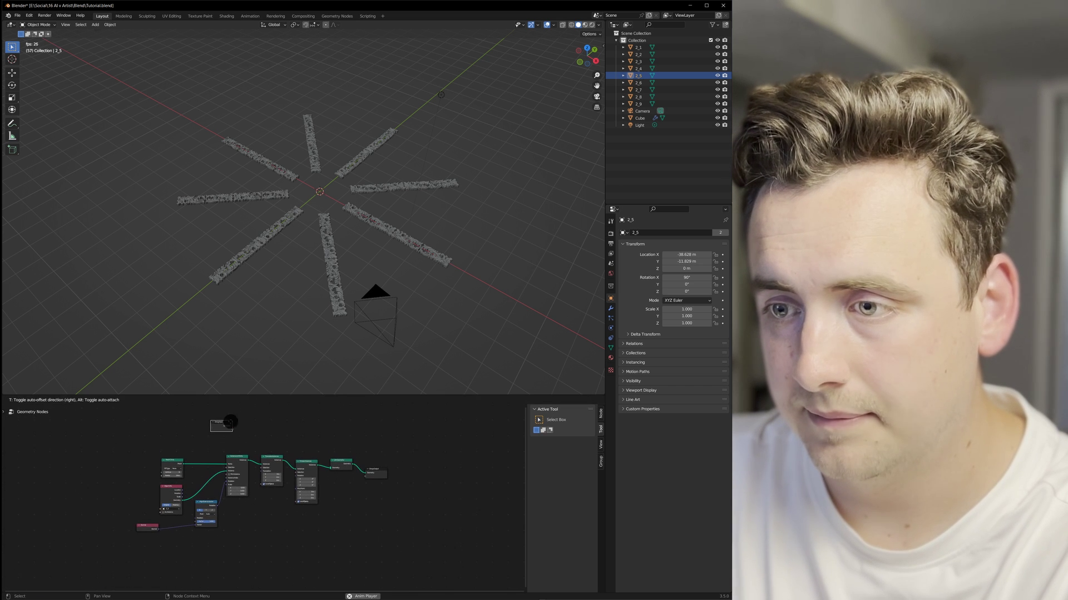
{"action": "middle_click_drag", "start_coordinate": [228, 440], "coordinate": [233, 432]}
{"action": "left_click_drag", "start_coordinate": [147, 437], "coordinate": [311, 528]}
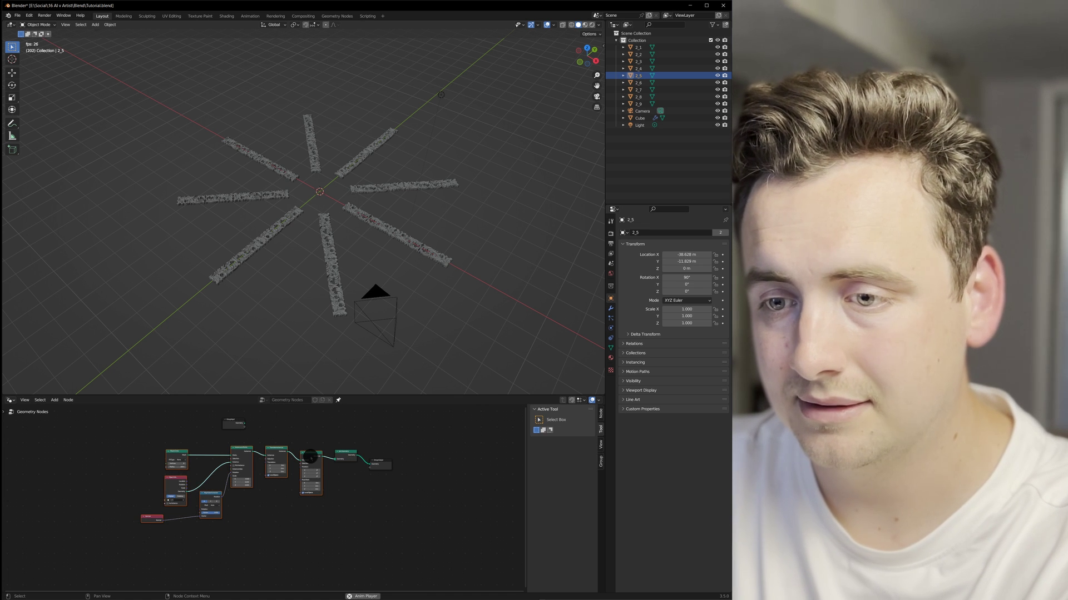
{"action": "key", "text": "shift+d"}
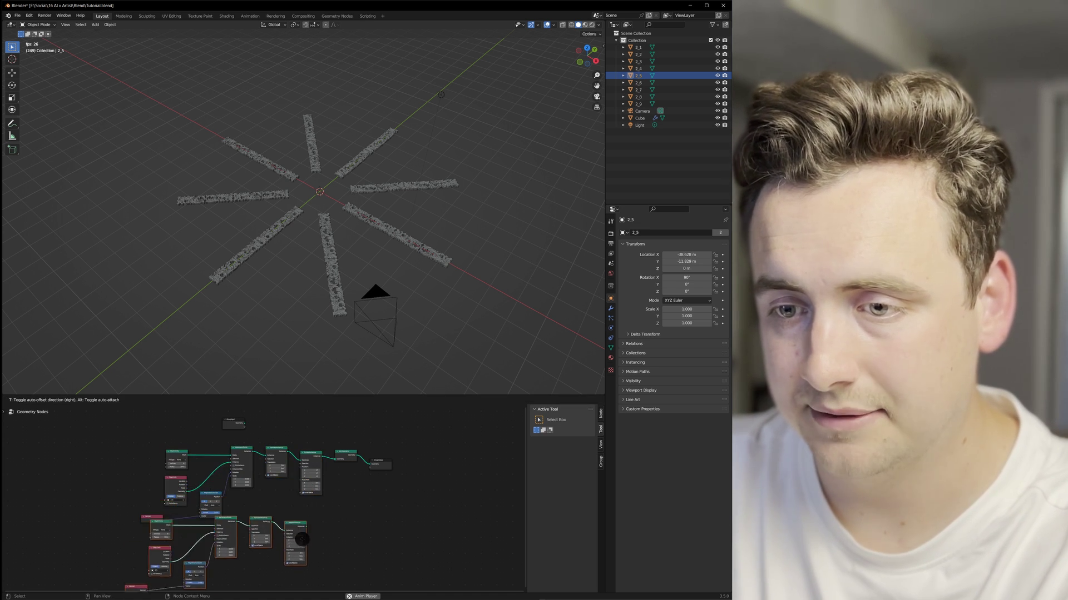
{"action": "middle_click_drag", "start_coordinate": [310, 533], "coordinate": [289, 477]}
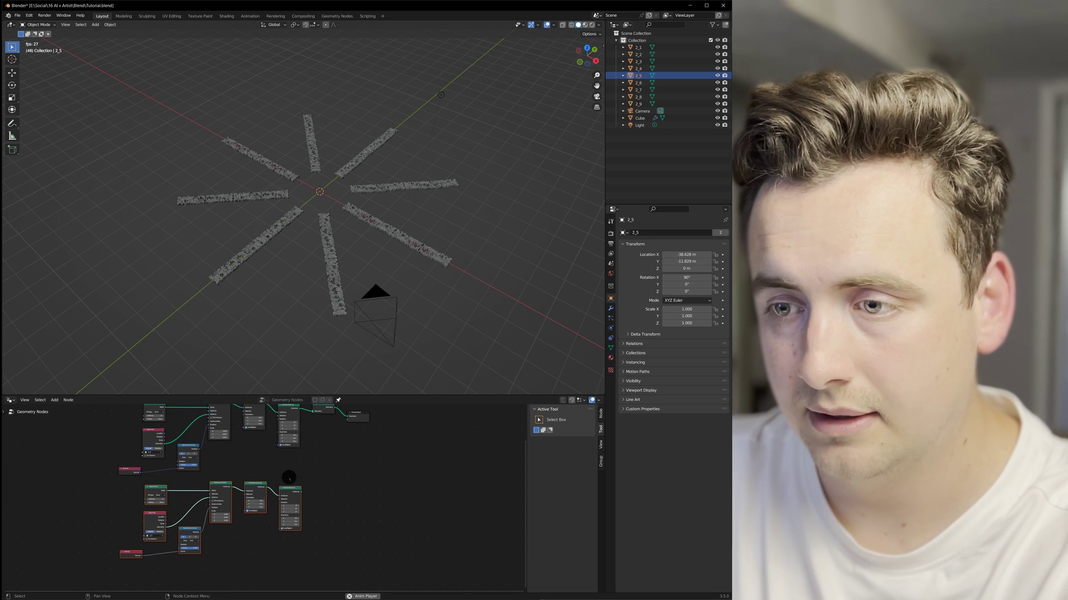
{"action": "scroll", "coordinate": [206, 533], "scroll_direction": "up", "scroll_amount": 2}
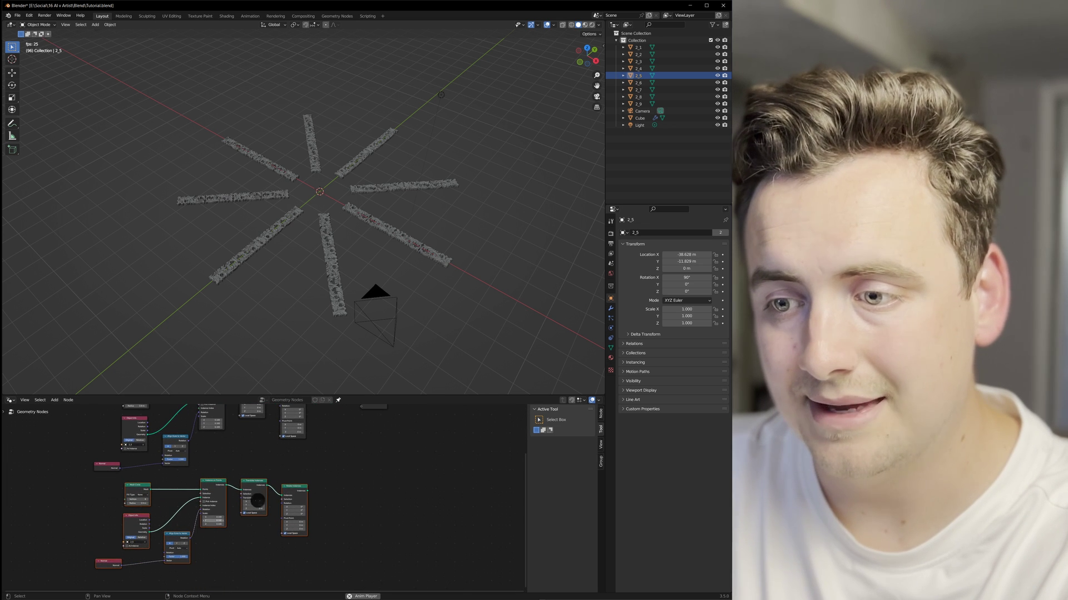
{"action": "middle_click_drag", "start_coordinate": [282, 491], "coordinate": [257, 529]}
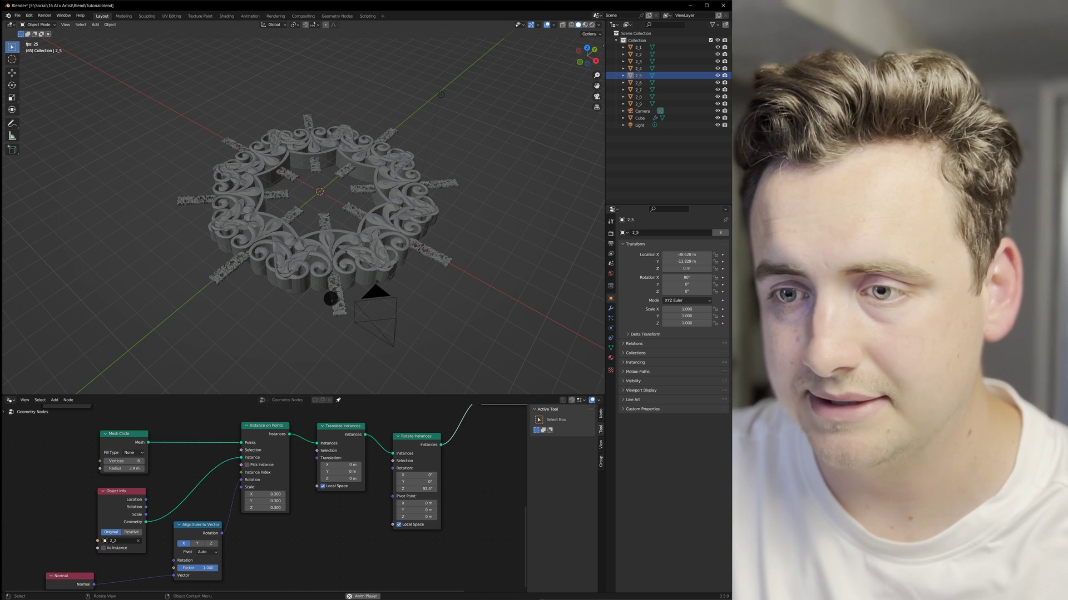
Step: Duplicate the second instancing chain below itself and connect the copy's Rotate Instances output to Join Geometry
{"action": "scroll", "coordinate": [288, 439], "scroll_direction": "down", "scroll_amount": 5}
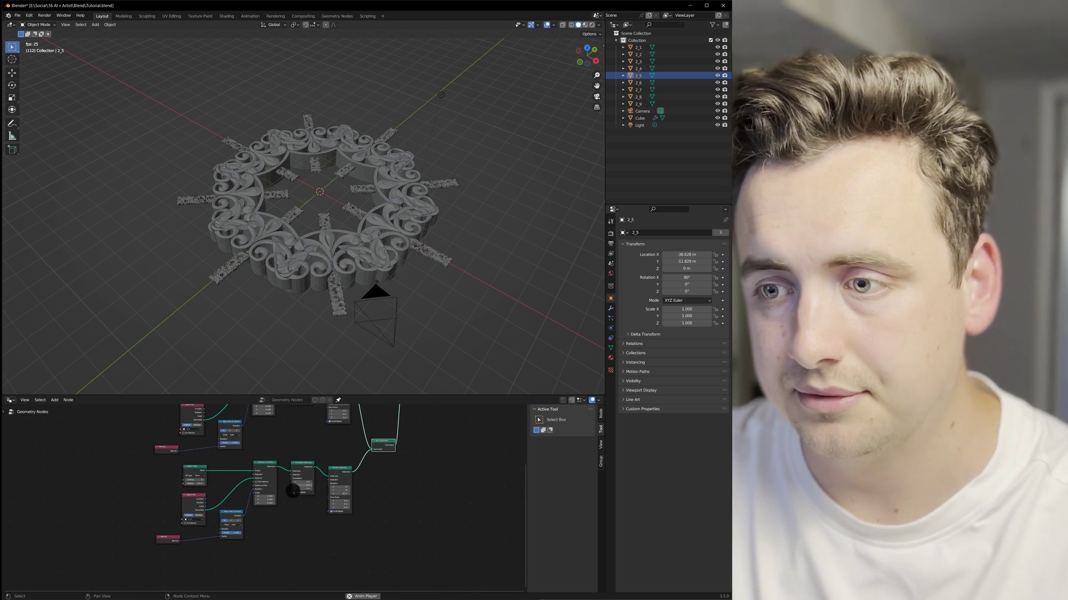
{"action": "left_click_drag", "start_coordinate": [180, 447], "coordinate": [347, 536]}
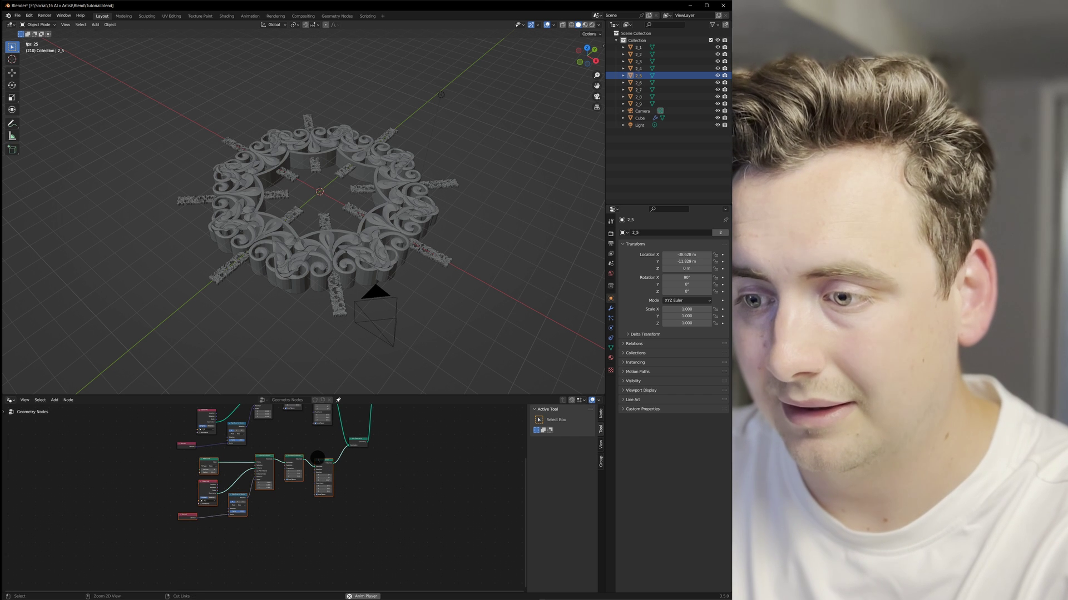
{"action": "key", "text": "shift+d"}
{"action": "left_click", "coordinate": [314, 539]}
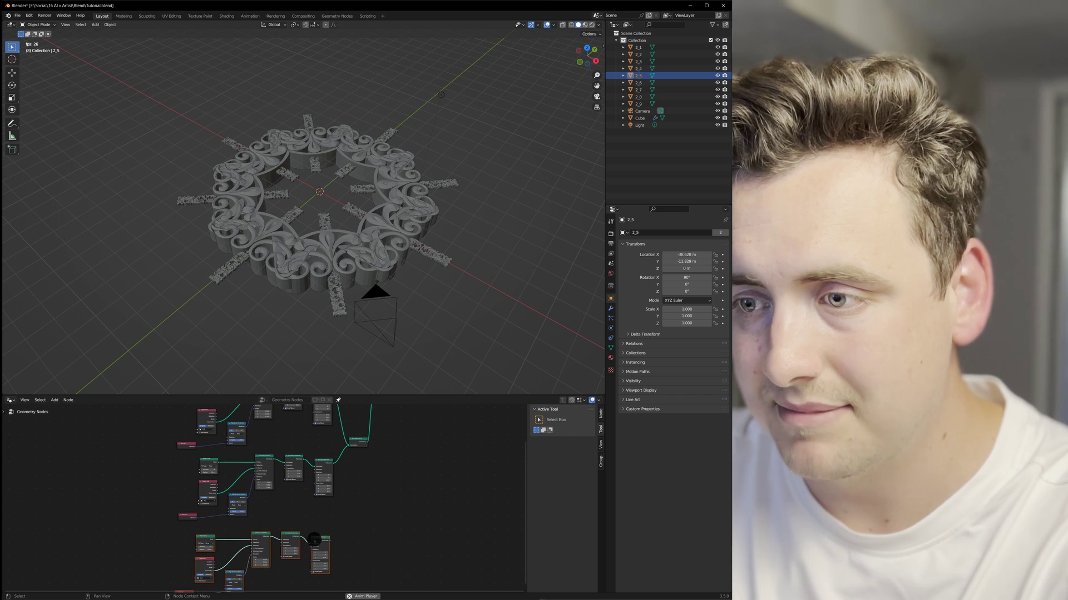
{"action": "left_click_drag", "start_coordinate": [363, 456], "coordinate": [350, 445]}
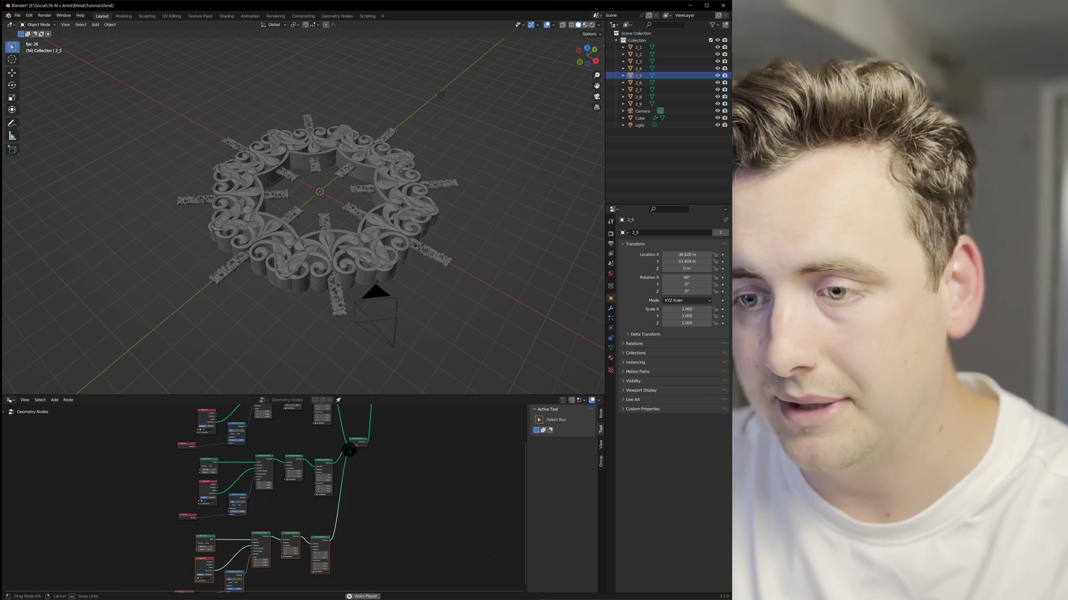
Step: Set the third chain's Object Info node to object 2_1
{"action": "middle_click_drag", "start_coordinate": [338, 512], "coordinate": [391, 469]}
{"action": "scroll", "coordinate": [391, 469], "scroll_direction": "up", "scroll_amount": 5}
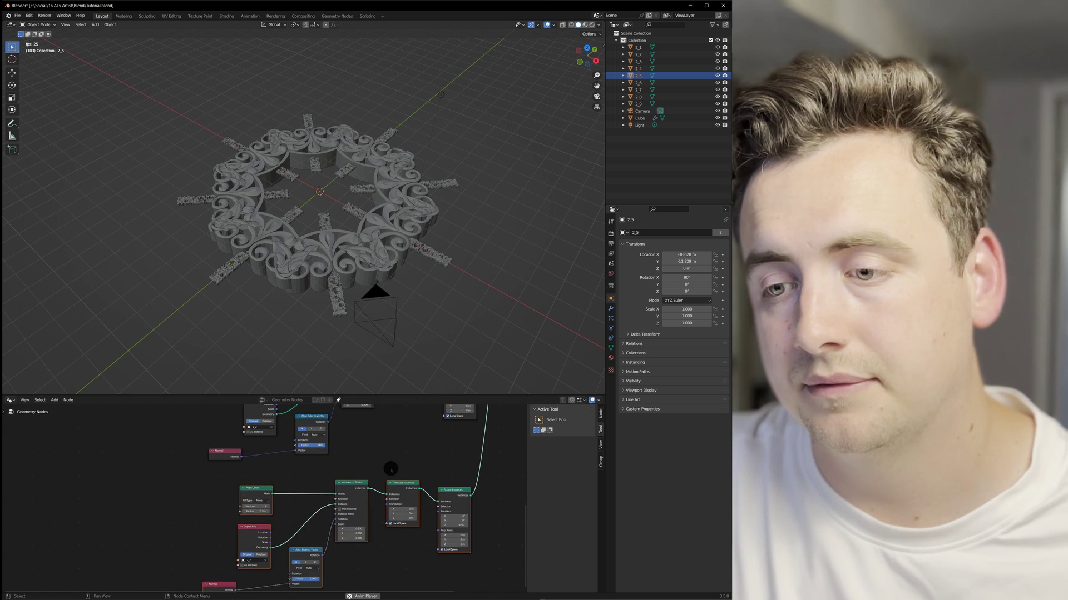
{"action": "scroll", "coordinate": [300, 501], "scroll_direction": "down", "scroll_amount": 2, "text": "shift"}
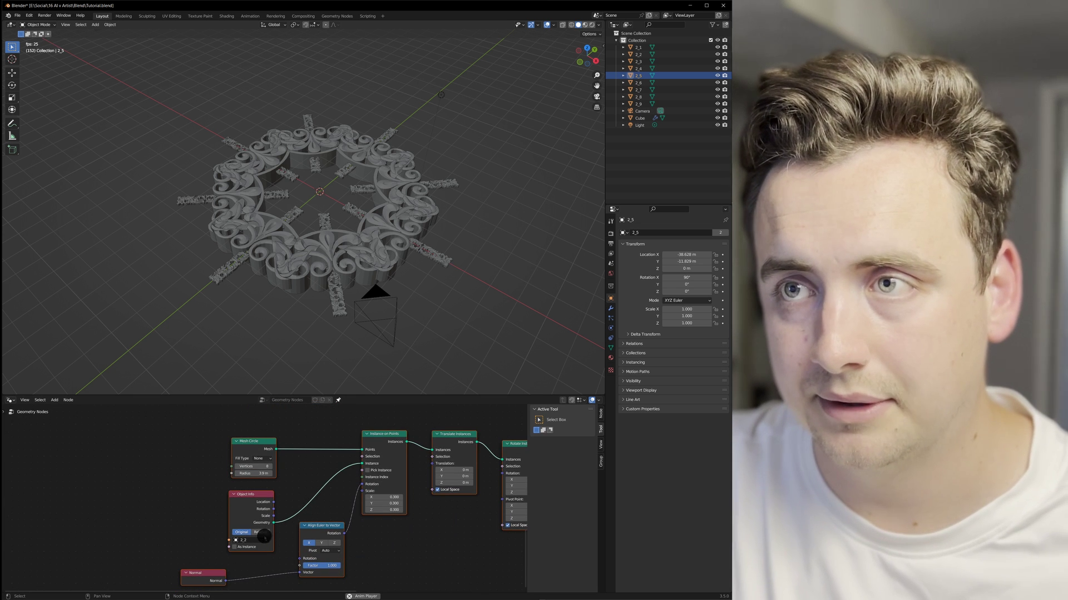
{"action": "left_click", "coordinate": [257, 542]}
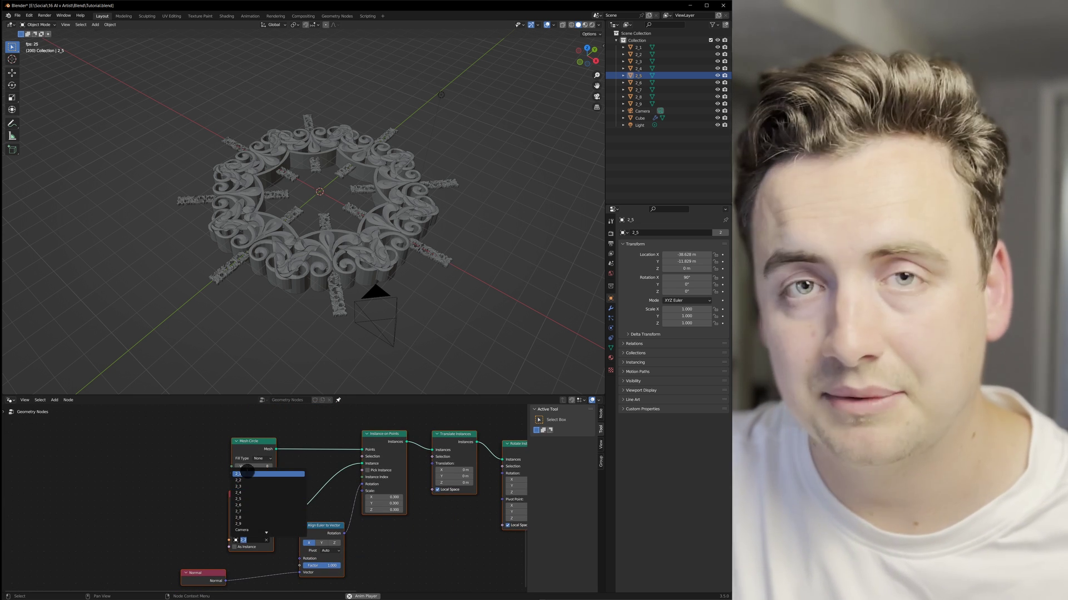
{"action": "left_click", "coordinate": [246, 473]}
Step: Adjust the third chain's instance rotation about Y and its X and Y translation to form a dense leaf rosette at the window's centre
{"action": "middle_click_drag", "start_coordinate": [250, 473], "coordinate": [104, 483]}
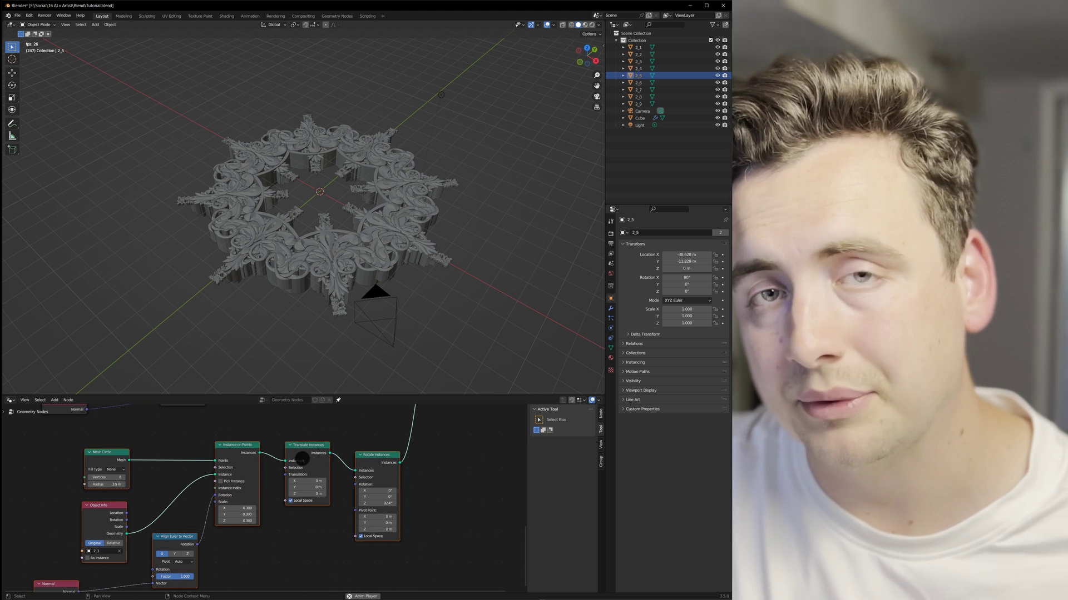
{"action": "middle_click_drag", "start_coordinate": [290, 432], "coordinate": [303, 427]}
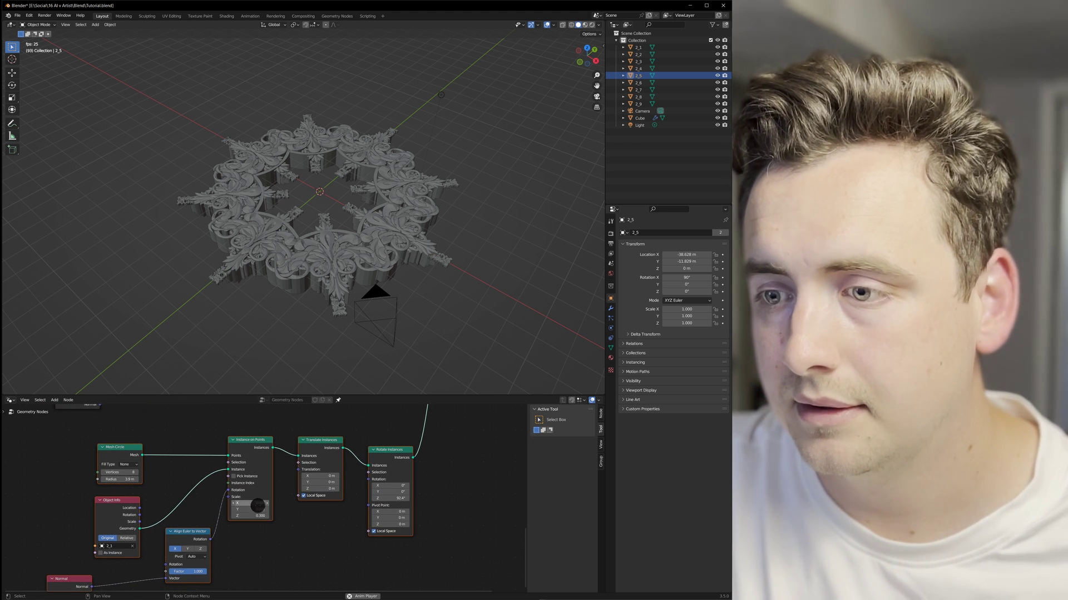
{"action": "left_click_drag", "start_coordinate": [390, 491], "coordinate": [292, 338]}
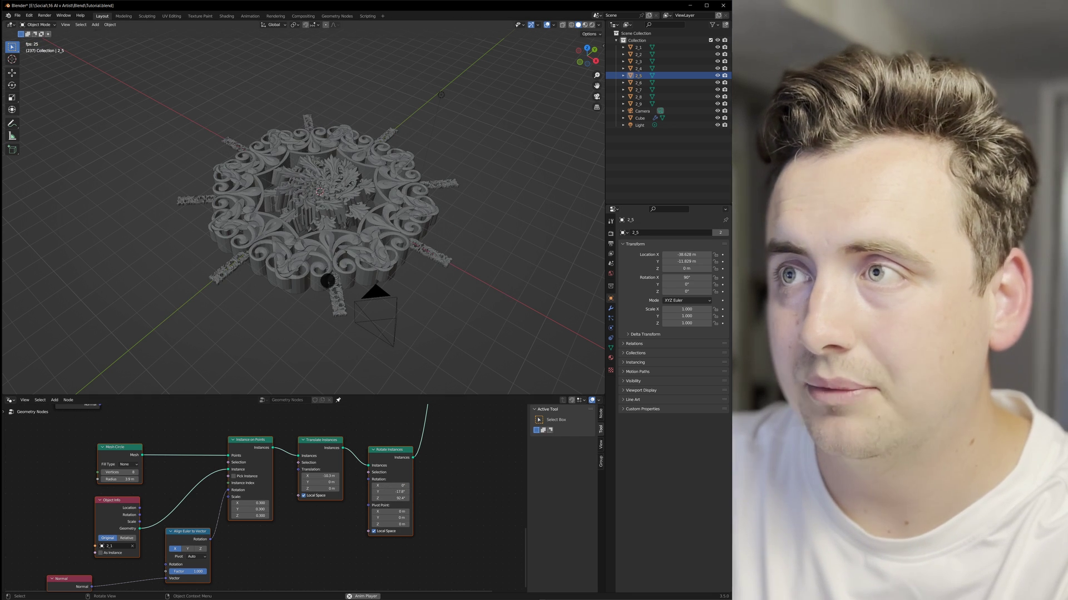
{"action": "middle_click_drag", "start_coordinate": [331, 211], "coordinate": [312, 256]}
{"action": "scroll", "coordinate": [328, 251], "scroll_direction": "up", "scroll_amount": 8}
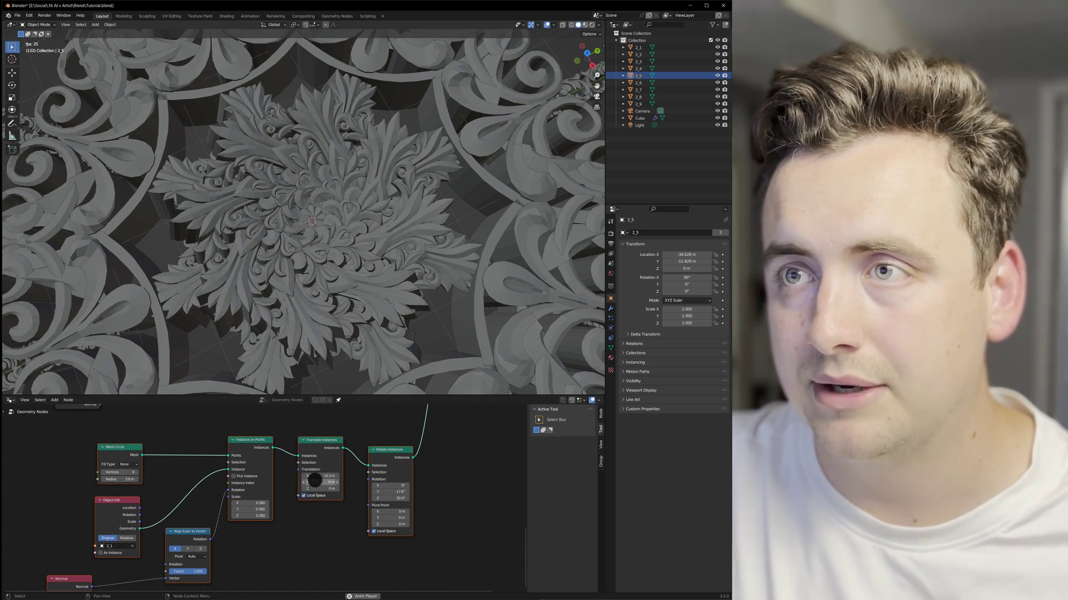
{"action": "left_click_drag", "start_coordinate": [314, 481], "coordinate": [307, 345]}
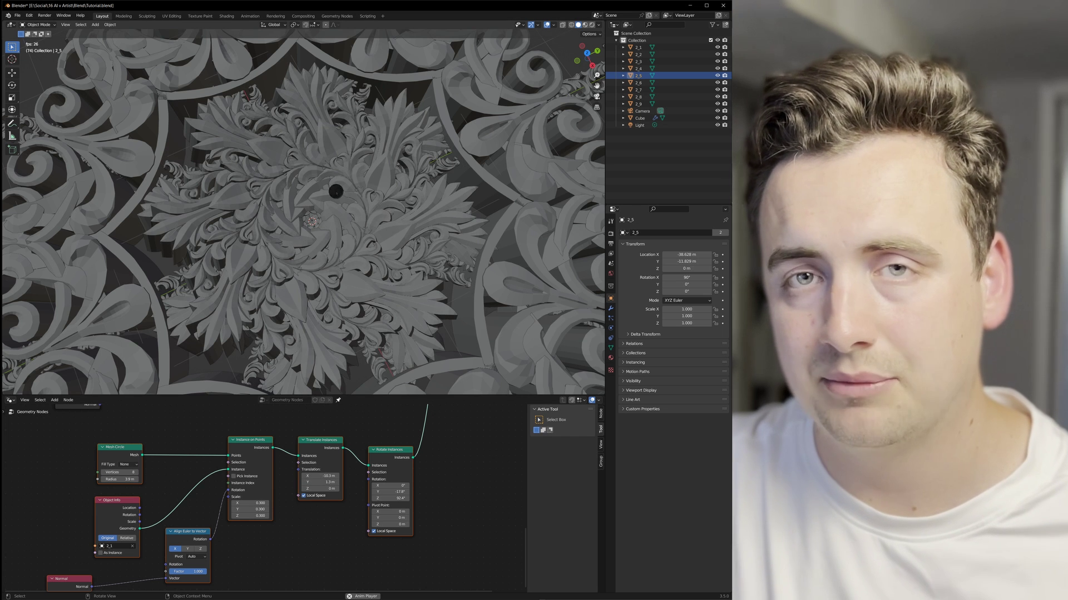
{"action": "scroll", "coordinate": [338, 323], "scroll_direction": "down", "scroll_amount": 4}
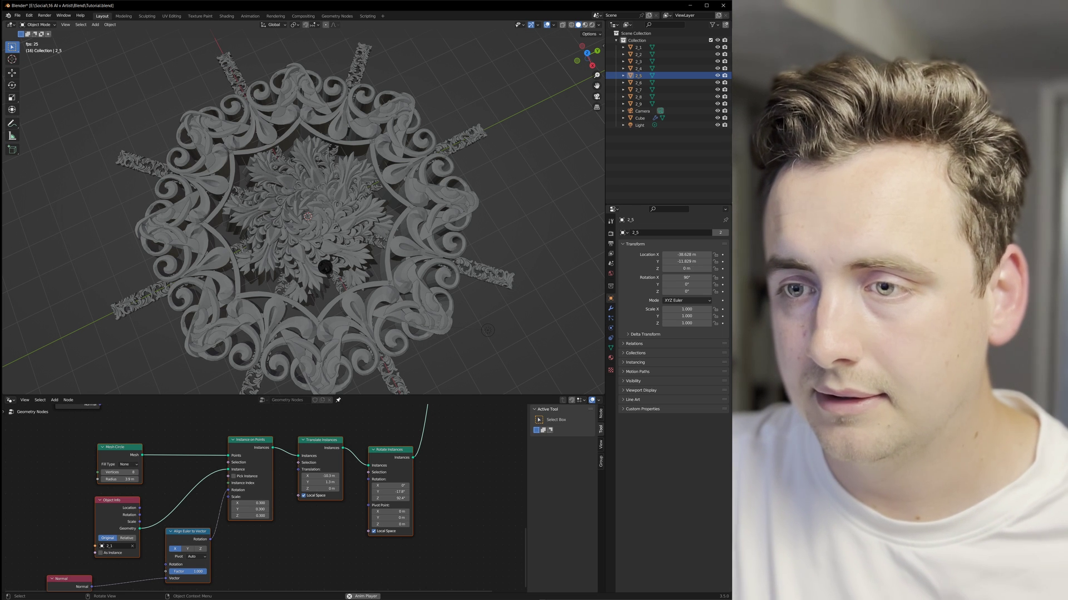
Step: Duplicate the third instancing chain and place the copy below it as a fourth chain
{"action": "scroll", "coordinate": [272, 484], "scroll_direction": "down", "scroll_amount": 5}
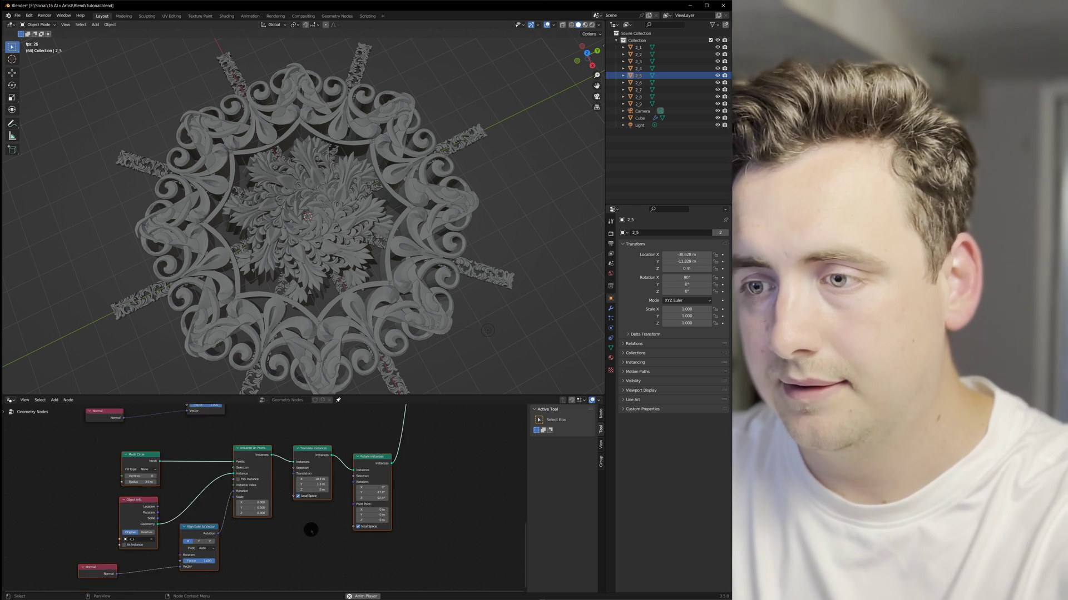
{"action": "left_click_drag", "start_coordinate": [162, 458], "coordinate": [354, 553]}
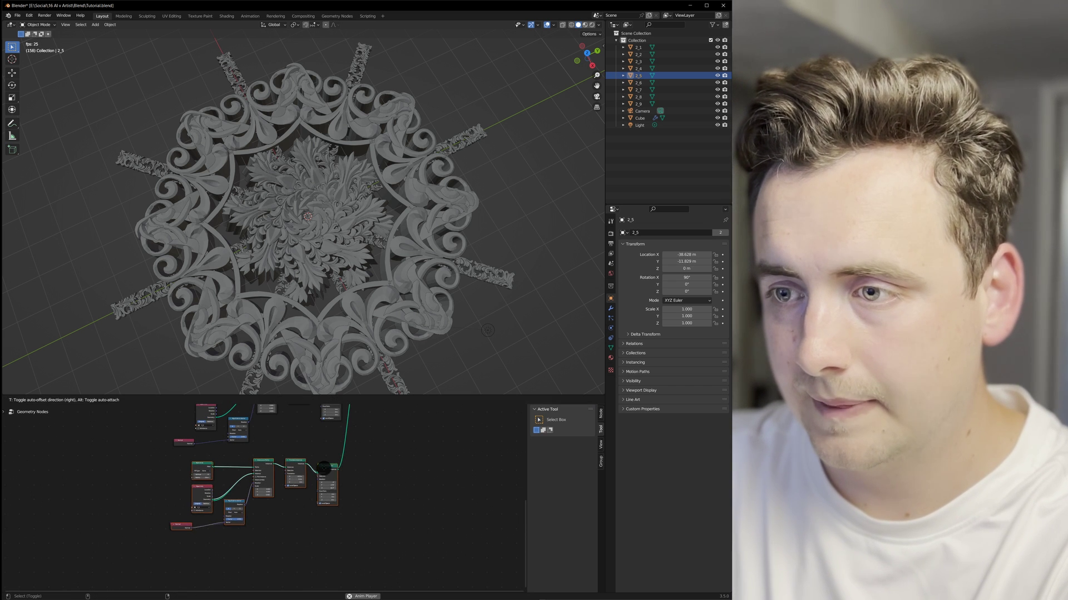
{"action": "key", "text": "shift+d"}
{"action": "left_click", "coordinate": [313, 543]}
Step: Move the Join Geometry node down beside the lower chains and connect the fourth chain's Rotate Instances output to it
{"action": "middle_click_drag", "start_coordinate": [344, 526], "coordinate": [329, 545]}
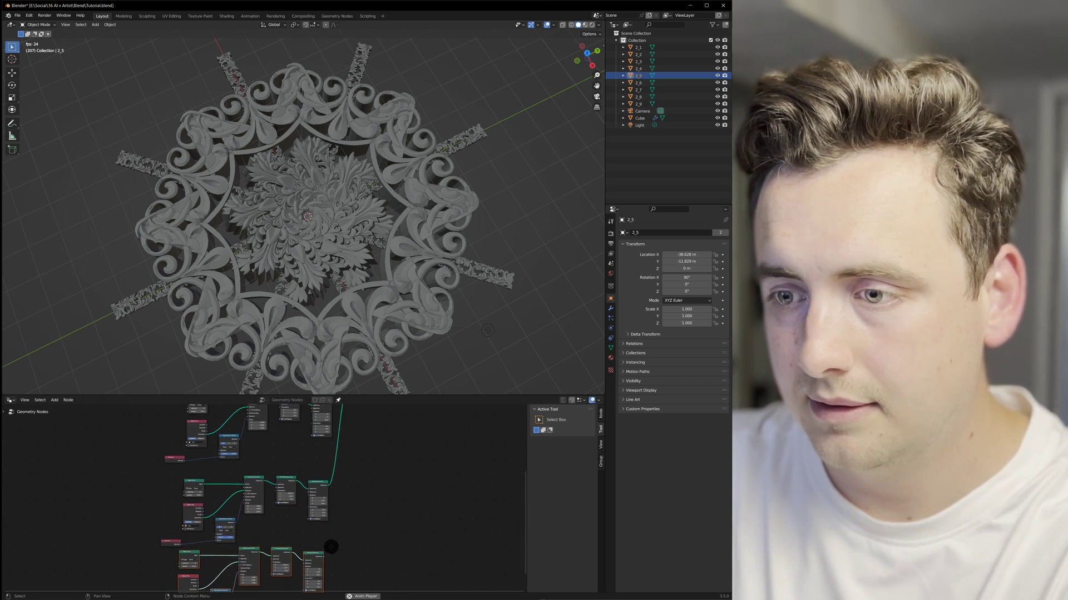
{"action": "scroll", "coordinate": [345, 451], "scroll_direction": "down", "scroll_amount": 5}
{"action": "left_click_drag", "start_coordinate": [324, 420], "coordinate": [337, 512]}
{"action": "middle_click_drag", "start_coordinate": [333, 534], "coordinate": [332, 475]}
{"action": "scroll", "coordinate": [332, 475], "scroll_direction": "up", "scroll_amount": 8}
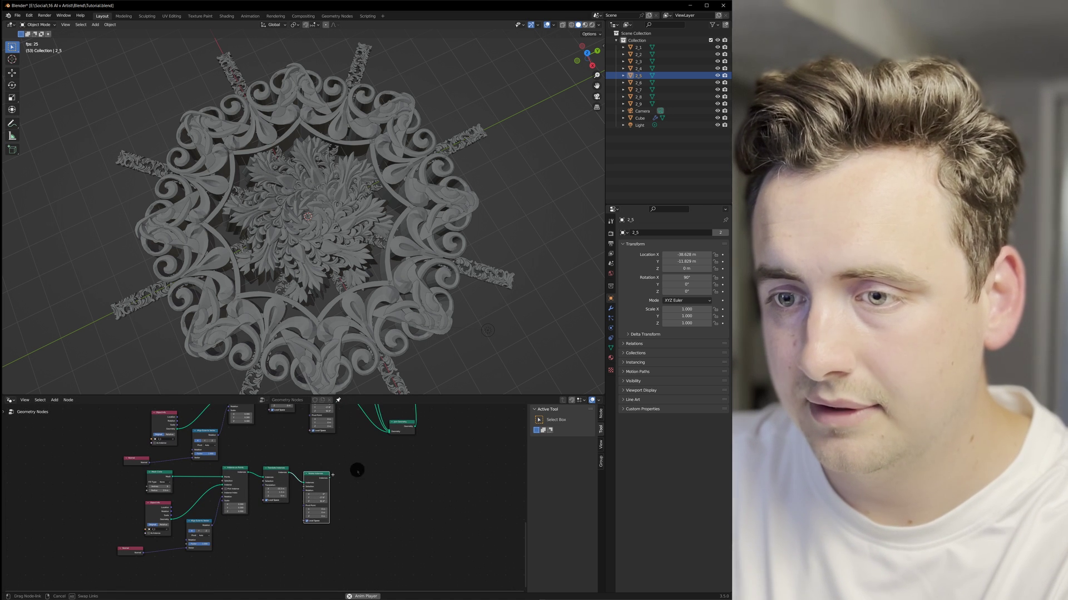
{"action": "left_click_drag", "start_coordinate": [390, 434], "coordinate": [388, 434]}
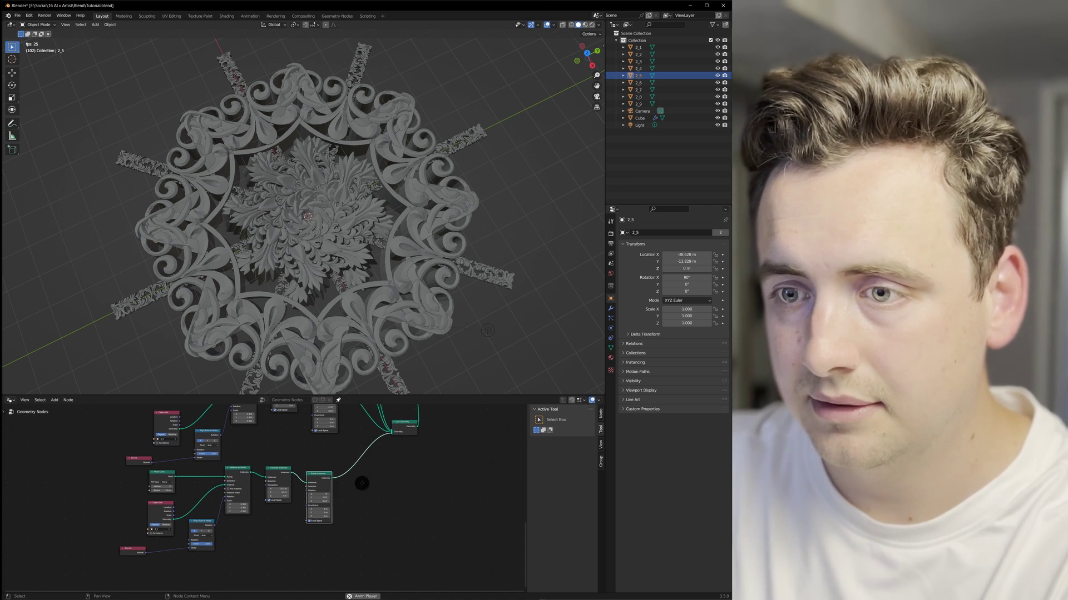
Step: Set the fourth chain's Object Info node to object 2_8
{"action": "middle_click_drag", "start_coordinate": [362, 484], "coordinate": [461, 452]}
{"action": "scroll", "coordinate": [402, 462], "scroll_direction": "up", "scroll_amount": 7}
{"action": "scroll", "coordinate": [235, 461], "scroll_direction": "down", "scroll_amount": 9}
{"action": "scroll", "coordinate": [235, 462], "scroll_direction": "down", "scroll_amount": 5}
{"action": "mouse_move", "coordinate": [232, 493]}
{"action": "middle_mouse_down"}
{"action": "mouse_move", "coordinate": [224, 588]}
{"action": "mouse_move", "coordinate": [220, 487]}
{"action": "middle_mouse_up"}
{"action": "scroll", "coordinate": [220, 486], "scroll_direction": "up", "scroll_amount": 5}
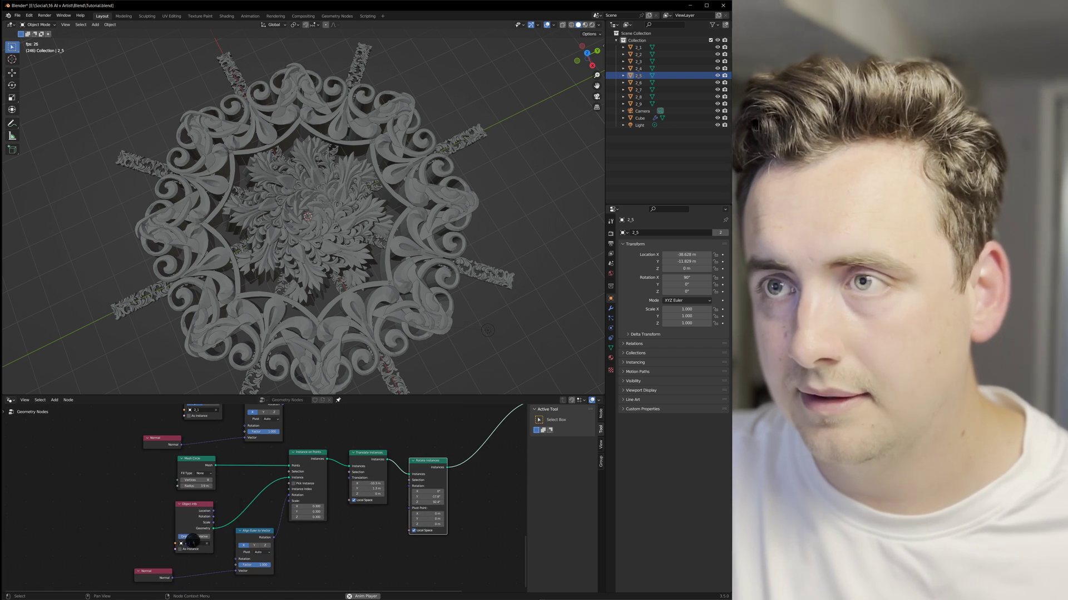
{"action": "left_click", "coordinate": [192, 544]}
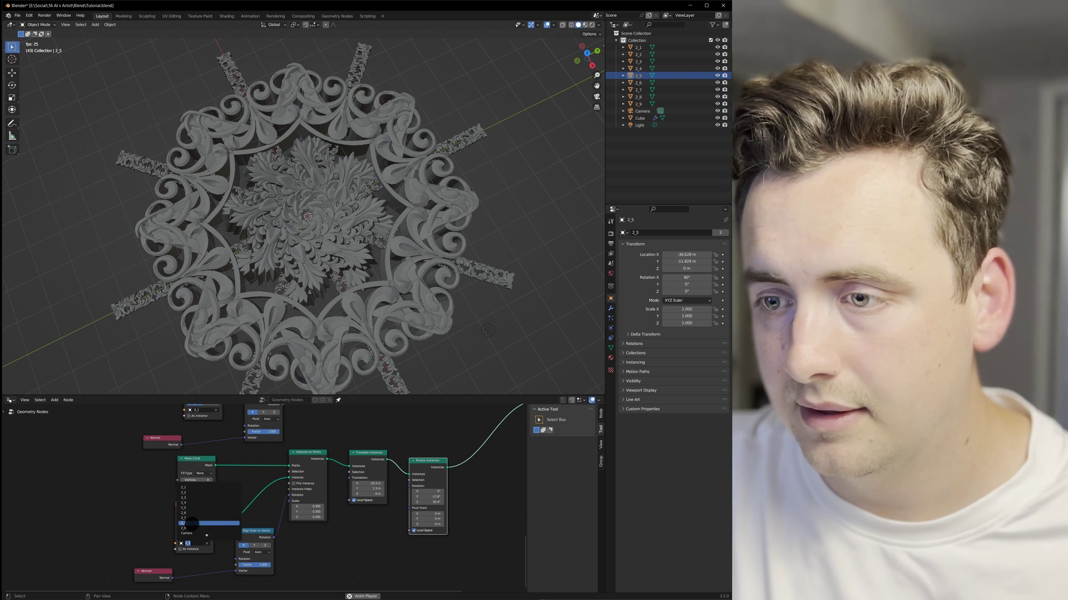
{"action": "left_click", "coordinate": [191, 523]}
Step: Adjust the fourth chain's Y translation in Translate Instances to spread its ornaments around the window's outer rim
{"action": "middle_click_drag", "start_coordinate": [374, 539], "coordinate": [313, 521]}
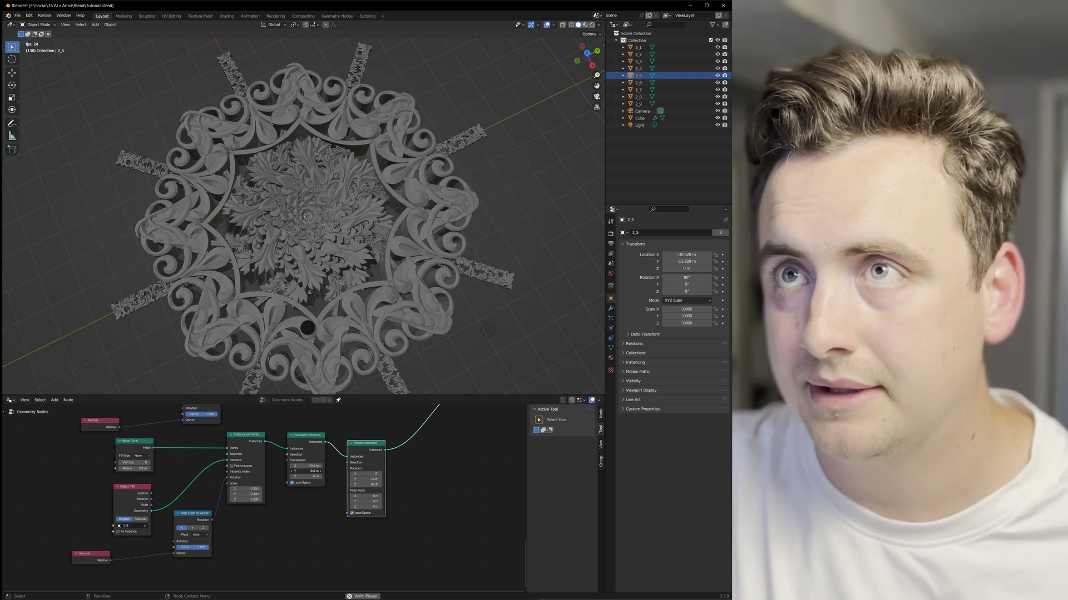
{"action": "left_click_drag", "start_coordinate": [305, 471], "coordinate": [326, 470]}
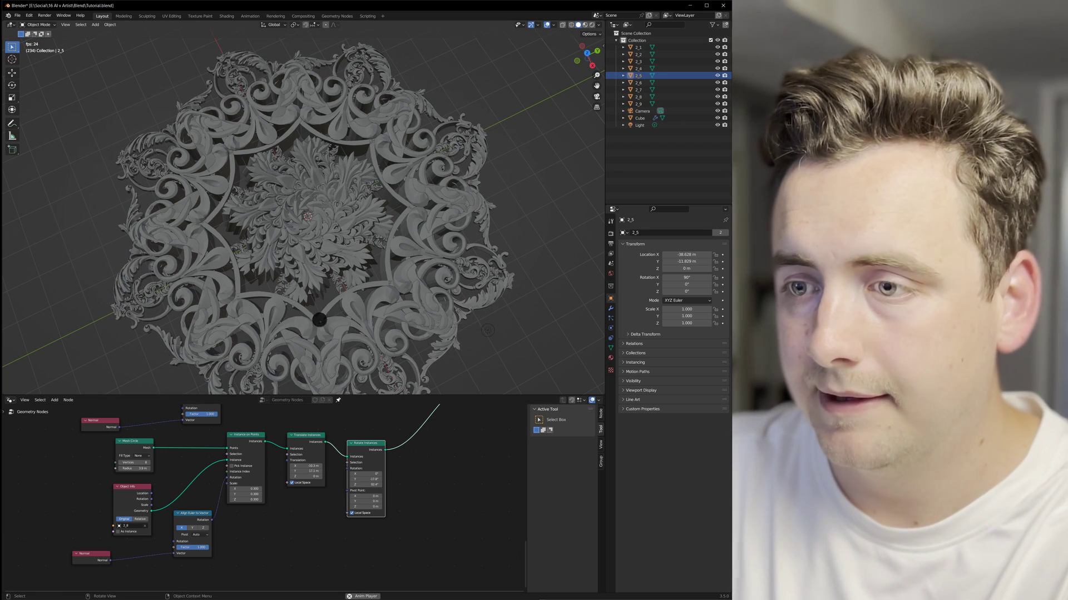
{"action": "middle_click_drag", "start_coordinate": [353, 299], "coordinate": [338, 279]}
{"action": "scroll", "coordinate": [338, 281], "scroll_direction": "down", "scroll_amount": 3}
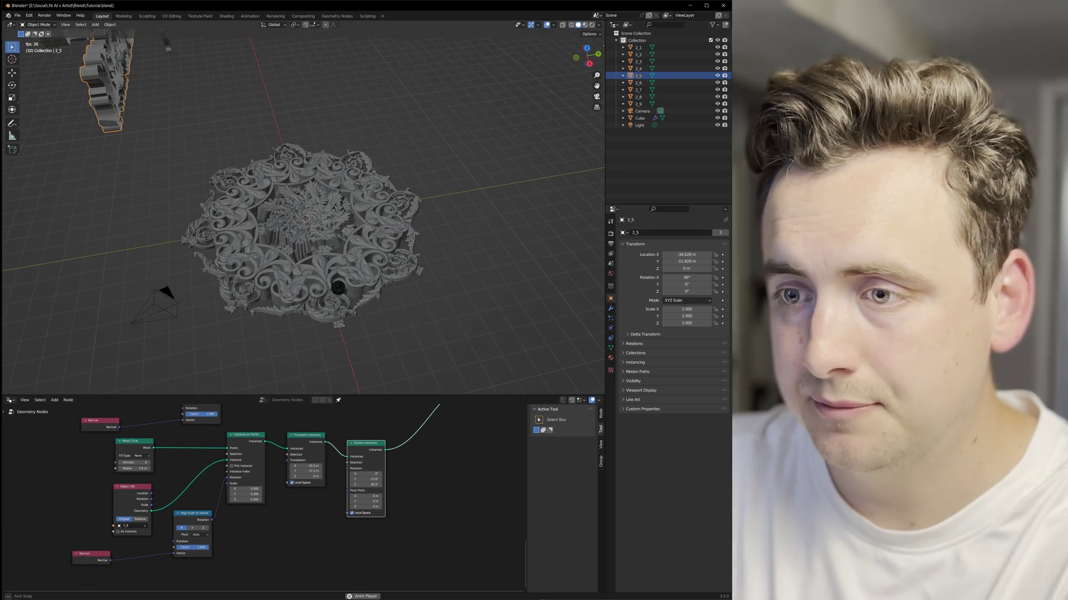
Step: Stop the animation playback
{"action": "middle_click_drag", "start_coordinate": [327, 450], "coordinate": [252, 586]}
{"action": "middle_click_drag", "start_coordinate": [245, 476], "coordinate": [207, 590]}
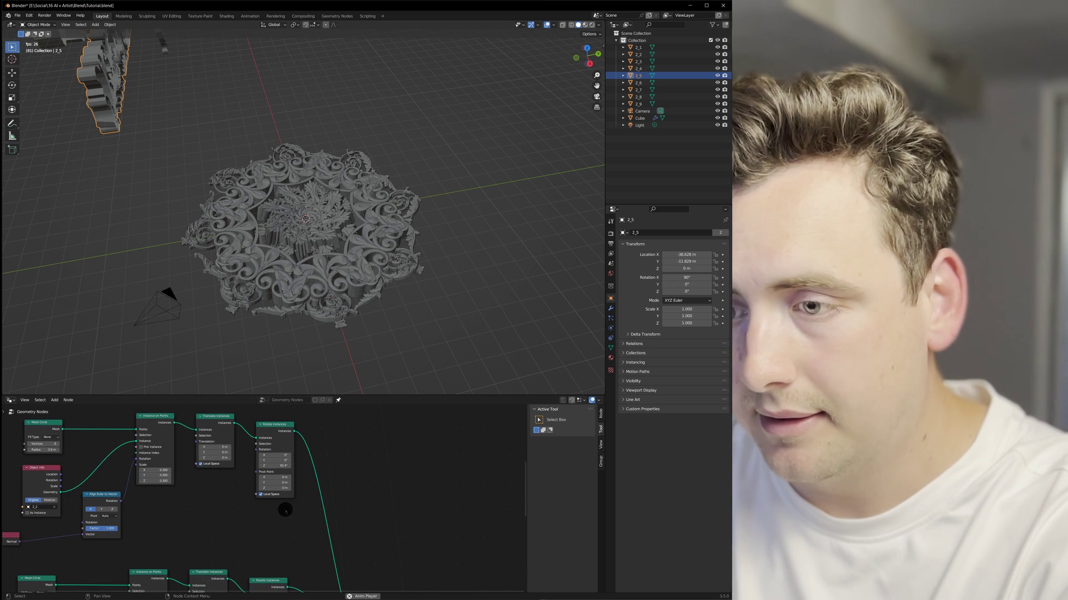
{"action": "scroll", "coordinate": [286, 507], "scroll_direction": "down", "scroll_amount": 6}
{"action": "scroll", "coordinate": [287, 506], "scroll_direction": "down", "scroll_amount": 5}
{"action": "key", "text": "space"}
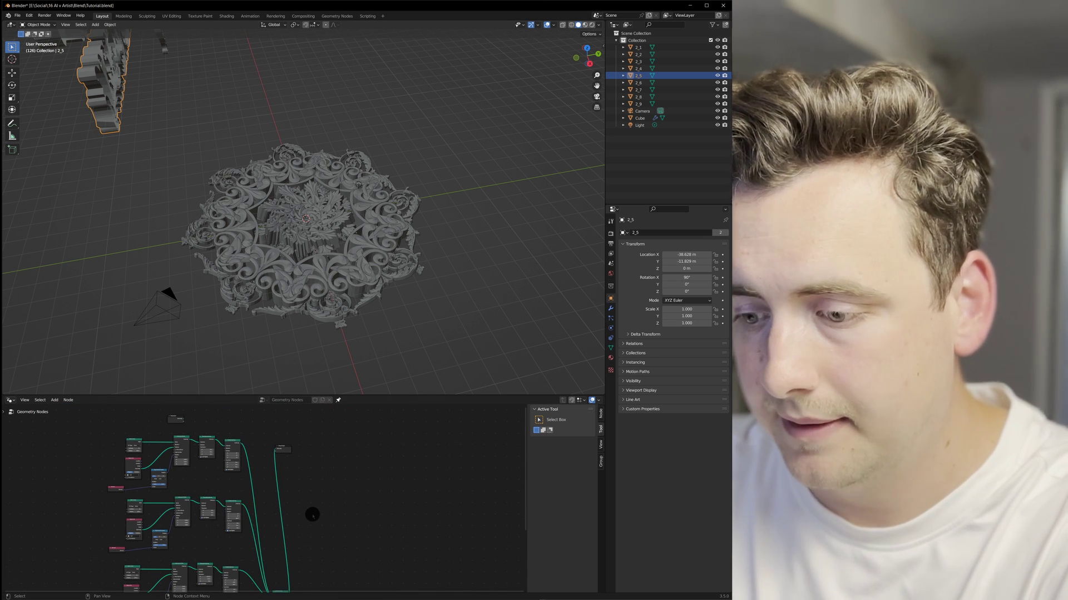
Step: Add a Transform Geometry node and insert it on the link between Join Geometry and Group Output
{"action": "key", "text": "shift+a"}
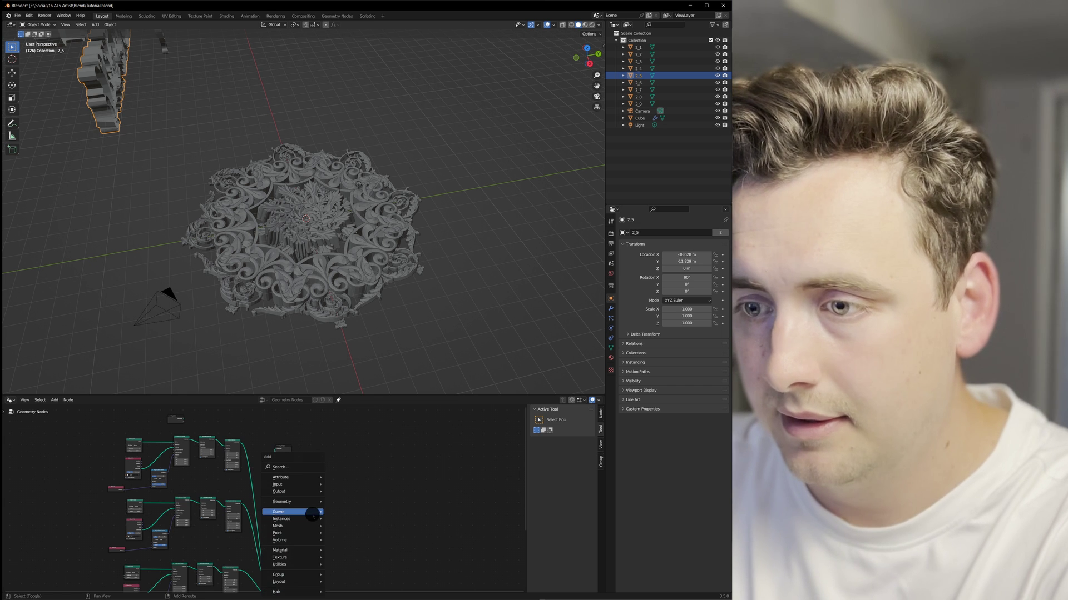
{"action": "left_click", "coordinate": [300, 467]}
{"action": "type", "text": "ge"}
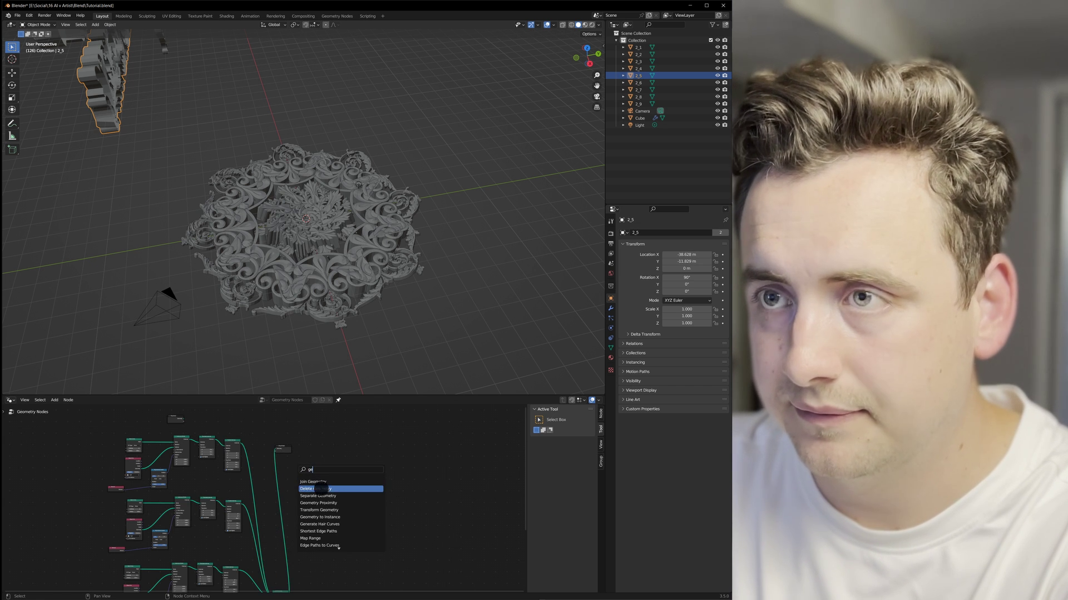
{"action": "left_click", "coordinate": [326, 510]}
{"action": "left_click", "coordinate": [291, 510]}
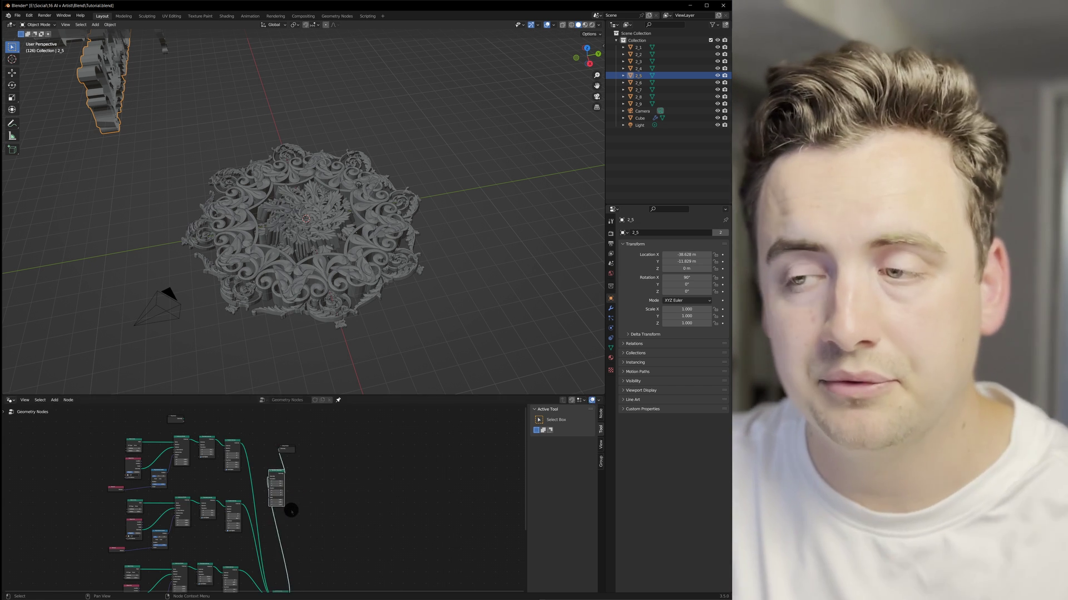
Step: Try offsetting the joined window along X in the Transform Geometry node and reset that translation to 0
{"action": "scroll", "coordinate": [345, 478], "scroll_direction": "up", "scroll_amount": 4}
{"action": "middle_click_drag", "start_coordinate": [424, 462], "coordinate": [376, 466]}
{"action": "mouse_move", "coordinate": [341, 455]}
{"action": "left_mouse_down"}
{"action": "mouse_move", "coordinate": [372, 455]}
{"action": "mouse_move", "coordinate": [360, 455]}
{"action": "left_mouse_up"}
{"action": "left_click", "coordinate": [340, 456]}
{"action": "type", "text": "0"}
{"action": "key", "text": "Return"}
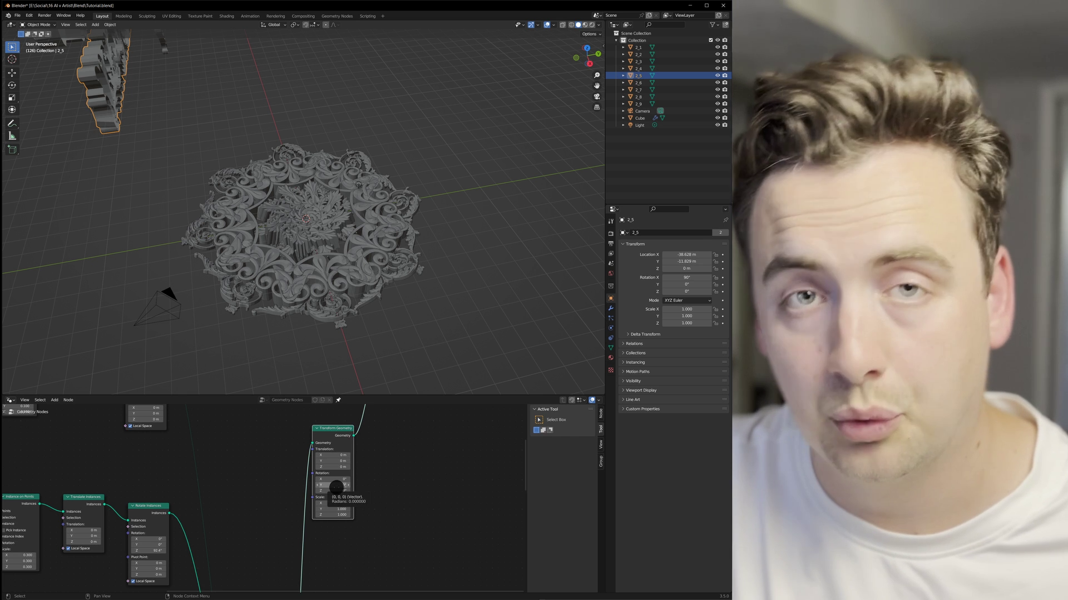
Step: Stand the whole rose window upright by setting the Transform Geometry node's Y rotation to 90°
{"action": "scroll", "coordinate": [289, 489], "scroll_direction": "down", "scroll_amount": 4}
{"action": "middle_click_drag", "start_coordinate": [290, 487], "coordinate": [272, 462]}
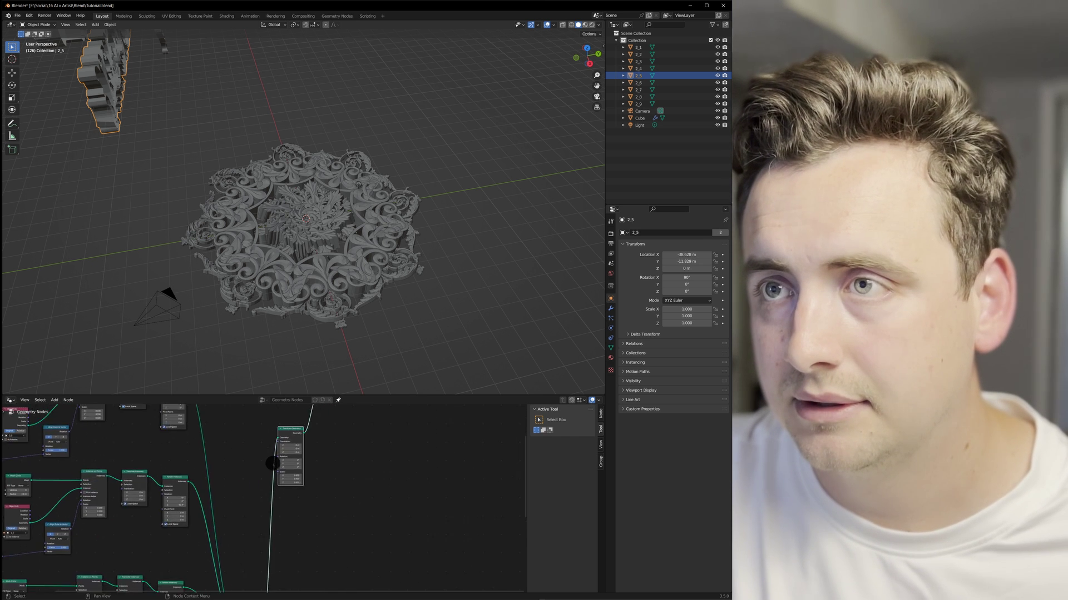
{"action": "scroll", "coordinate": [272, 462], "scroll_direction": "up", "scroll_amount": 2}
{"action": "left_click_drag", "start_coordinate": [300, 477], "coordinate": [333, 329]}
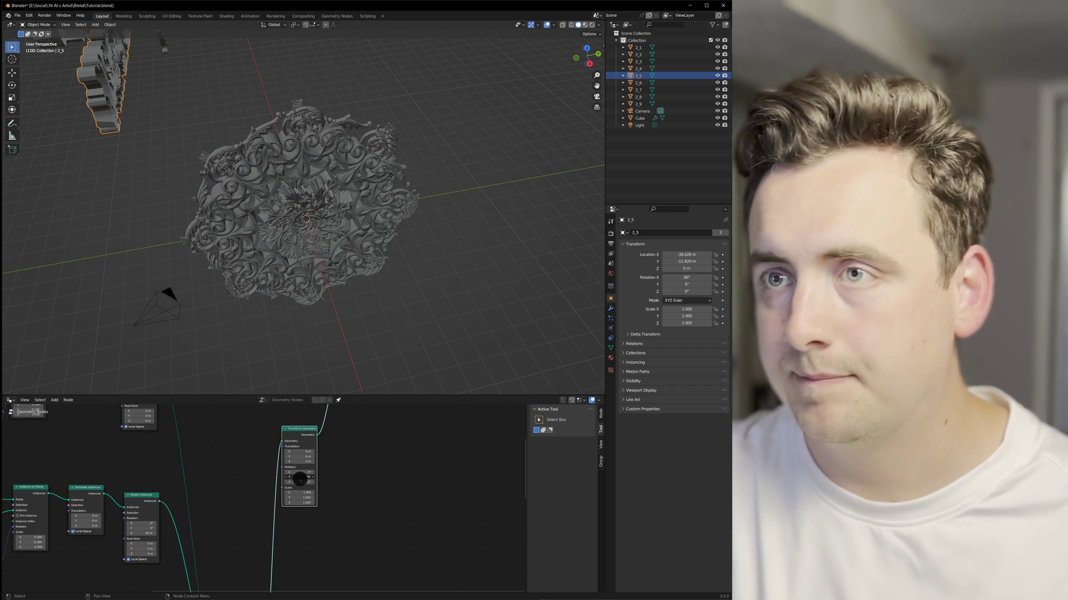
{"action": "left_click", "coordinate": [300, 477]}
{"action": "type", "text": "0"}
{"action": "key", "text": "Return"}
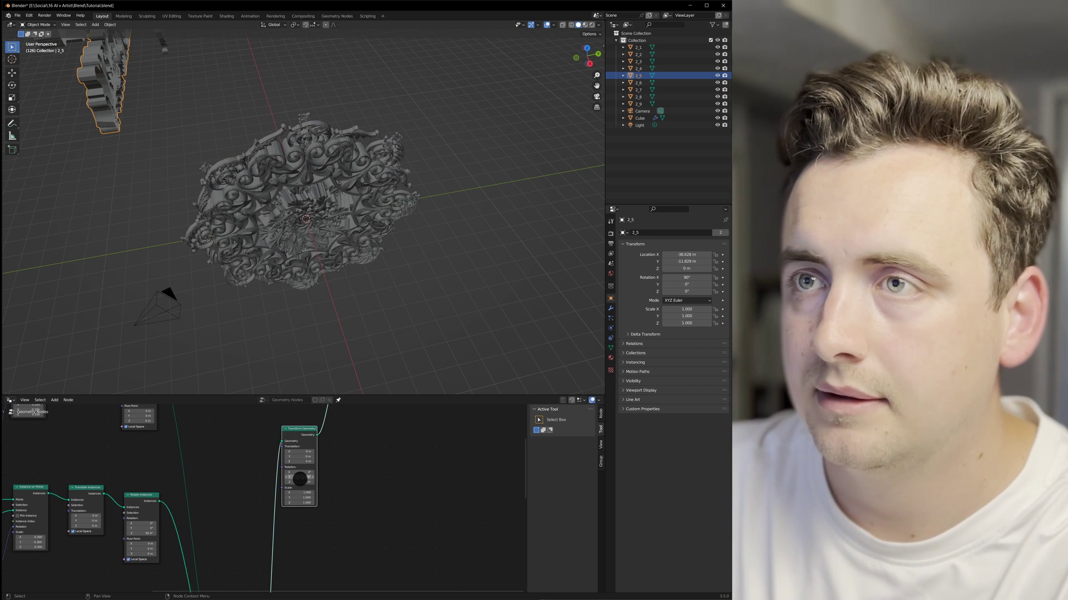
Step: Inspect the upright rose window from the front, selecting it to highlight its combined ornament geometry
{"action": "middle_click_drag", "start_coordinate": [345, 301], "coordinate": [351, 245]}
{"action": "scroll", "coordinate": [318, 259], "scroll_direction": "up", "scroll_amount": 1}
{"action": "left_click", "coordinate": [361, 233]}
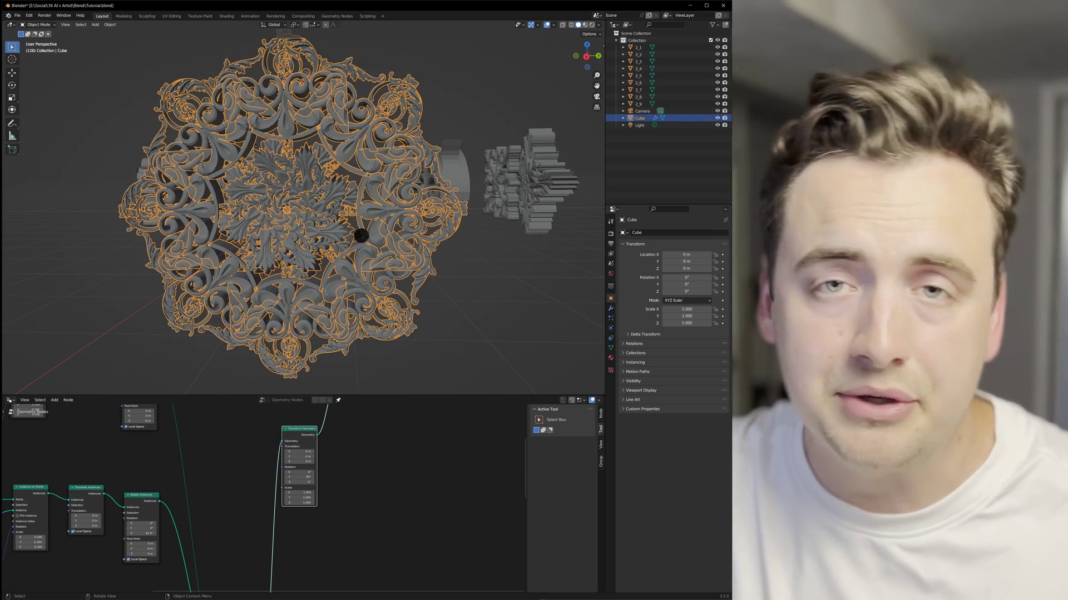
{"action": "left_click", "coordinate": [506, 295]}
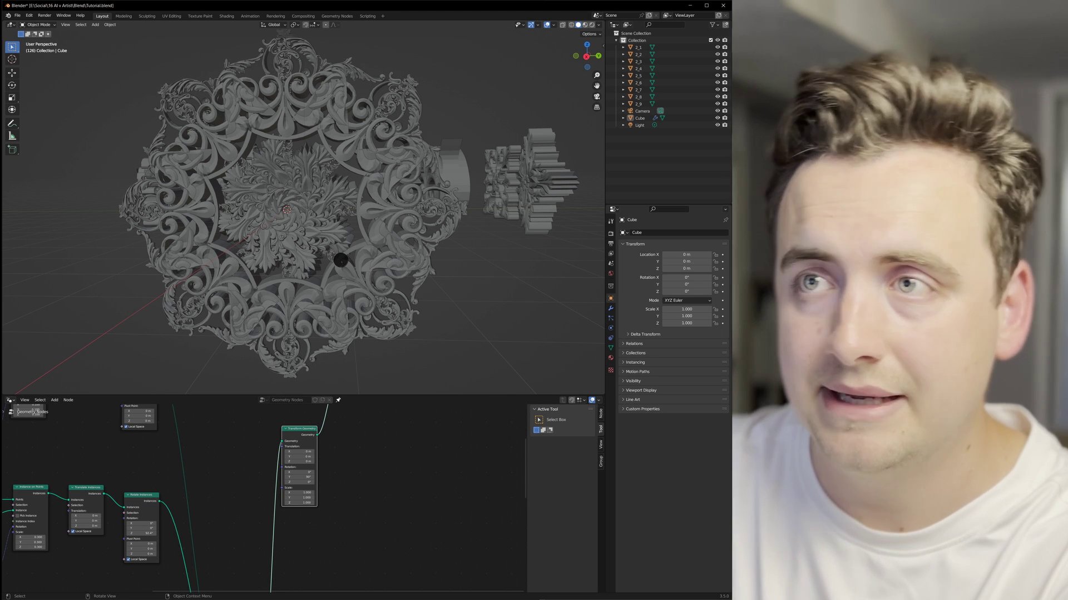
{"action": "left_click", "coordinate": [341, 255]}
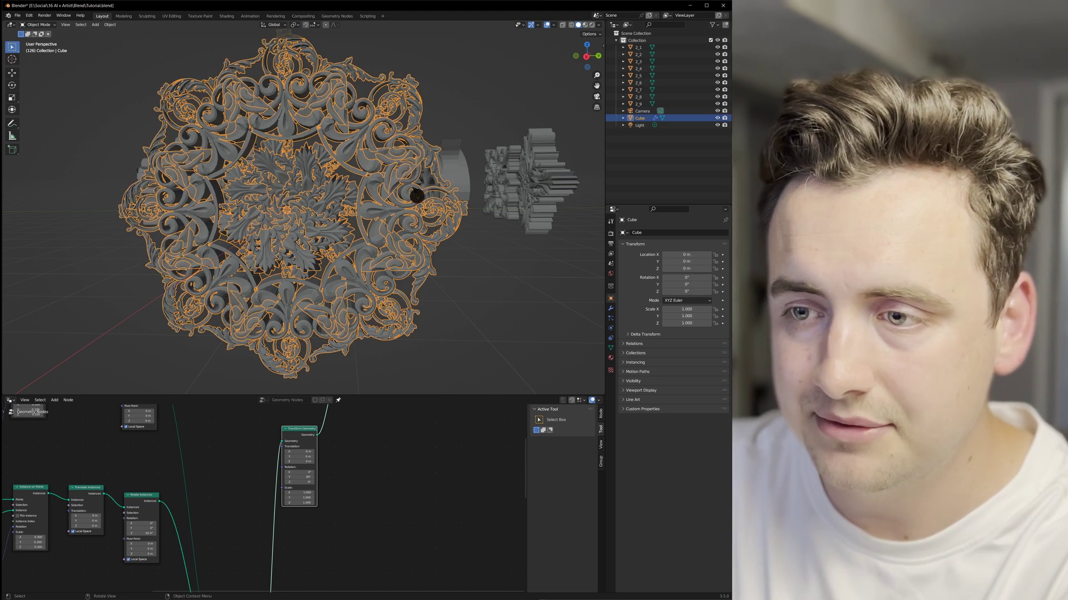
{"action": "scroll", "coordinate": [222, 520], "scroll_direction": "down", "scroll_amount": 1}
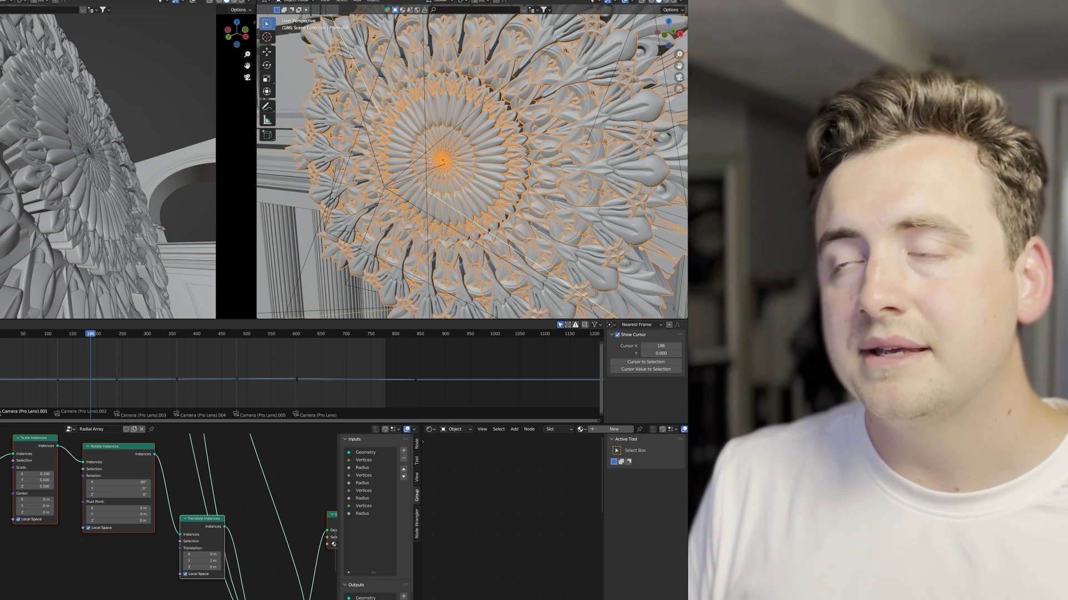
Step: Examine the Radial Array node chains in the finished scene and view its rose window within the surrounding architecture
{"action": "scroll", "coordinate": [127, 525], "scroll_direction": "down", "scroll_amount": 2}
{"action": "middle_click_drag", "start_coordinate": [0, 479], "coordinate": [10, 483]}
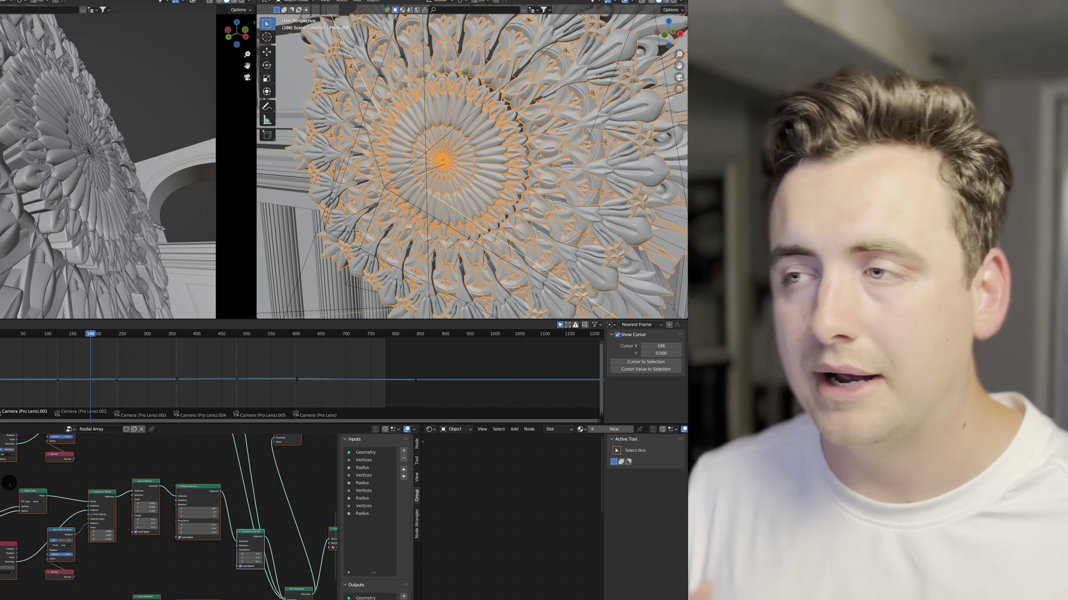
{"action": "scroll", "coordinate": [9, 483], "scroll_direction": "up", "scroll_amount": 6}
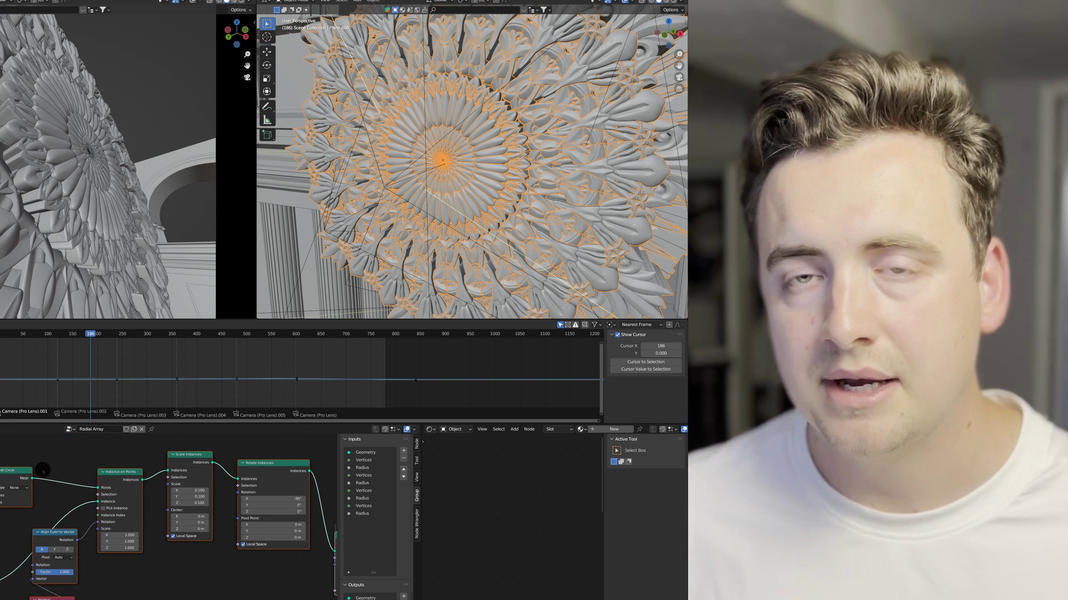
{"action": "scroll", "coordinate": [43, 482], "scroll_direction": "down", "scroll_amount": 2}
{"action": "scroll", "coordinate": [43, 484], "scroll_direction": "down", "scroll_amount": 4}
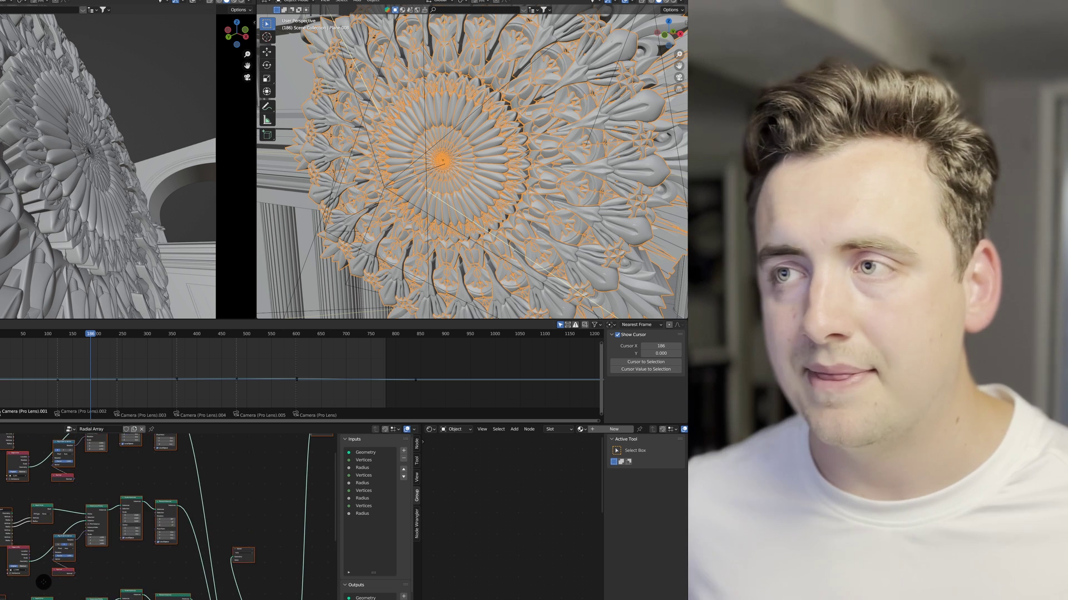
{"action": "scroll", "coordinate": [43, 490], "scroll_direction": "up", "scroll_amount": 5}
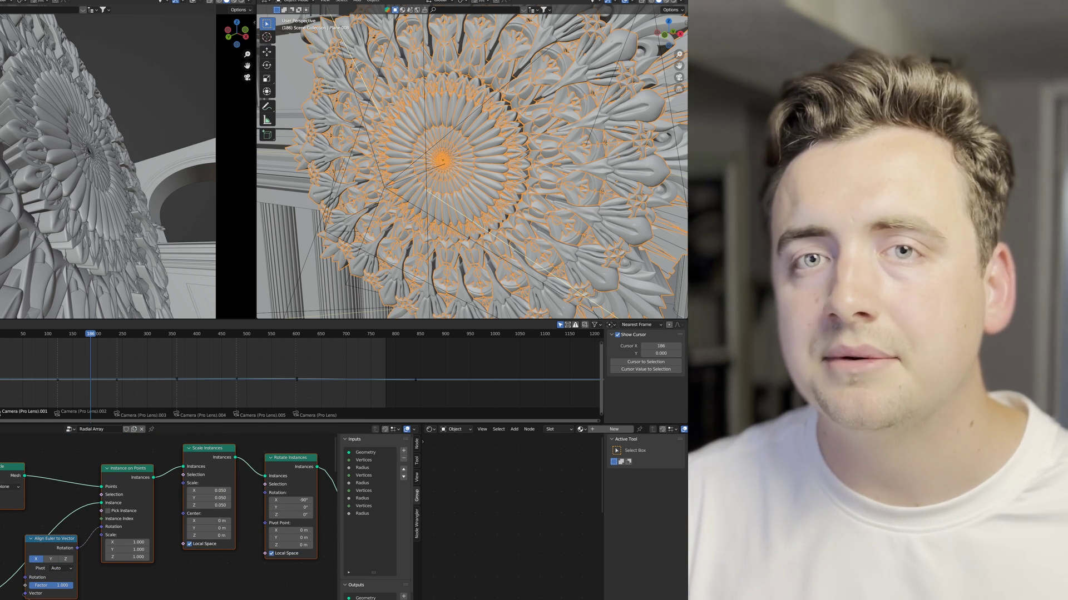
{"action": "scroll", "coordinate": [57, 491], "scroll_direction": "down", "scroll_amount": 4}
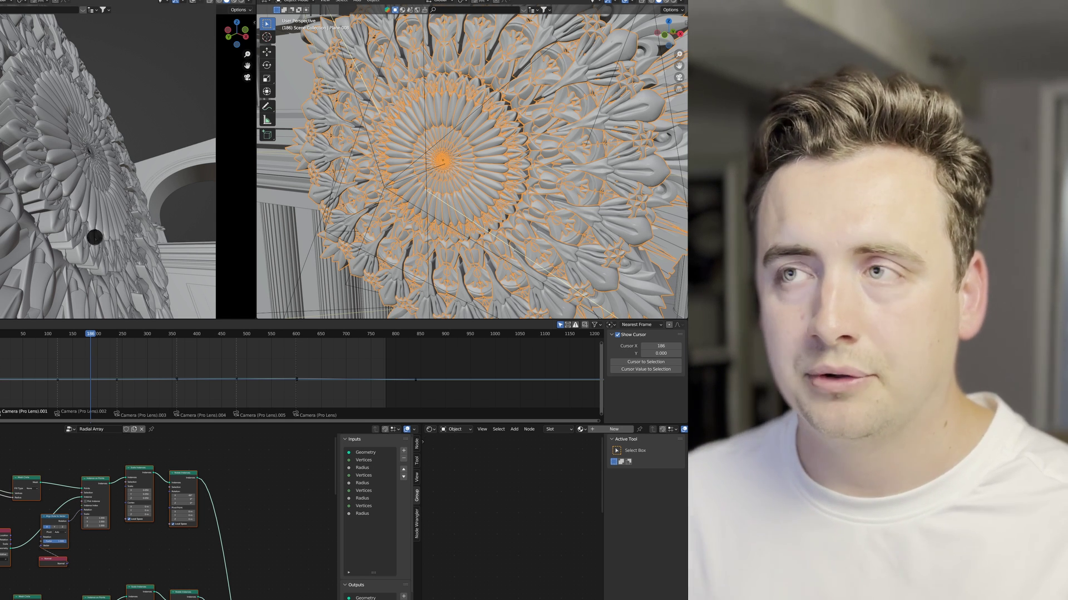
{"action": "middle_click_drag", "start_coordinate": [95, 218], "coordinate": [32, 230]}
{"action": "scroll", "coordinate": [32, 232], "scroll_direction": "down", "scroll_amount": 5}
{"action": "mouse_move", "coordinate": [52, 182]}
{"action": "middle_mouse_down"}
{"action": "mouse_move", "coordinate": [52, 205]}
{"action": "mouse_move", "coordinate": [69, 201]}
{"action": "mouse_move", "coordinate": [44, 177]}
{"action": "mouse_move", "coordinate": [64, 176]}
{"action": "middle_mouse_up"}
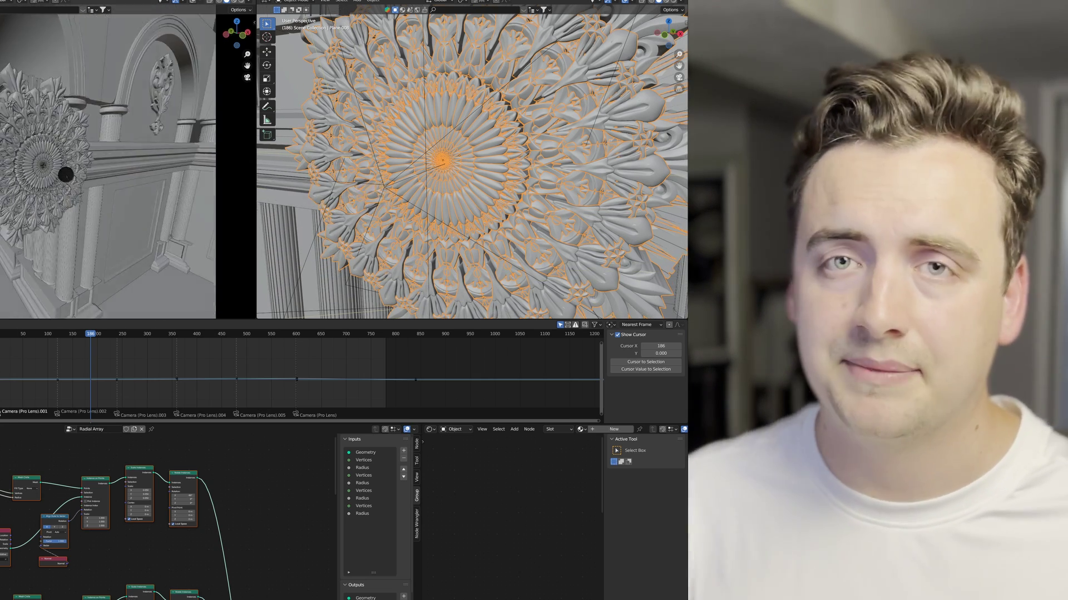